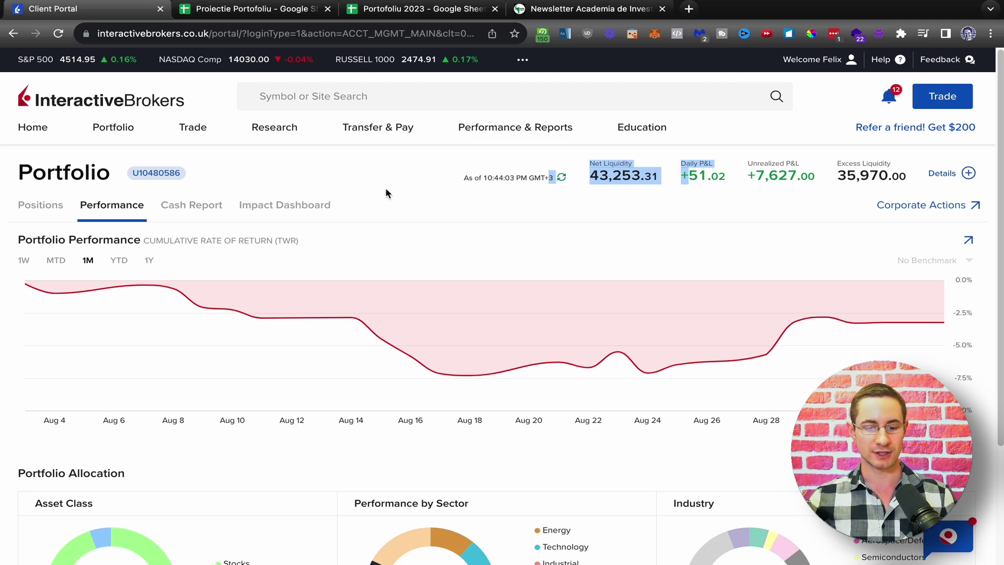
Check the value held in stocks in the Asset Class chart under Portfolio Allocation
scroll(386, 188, "down", 3)
mouse_move(157, 381)
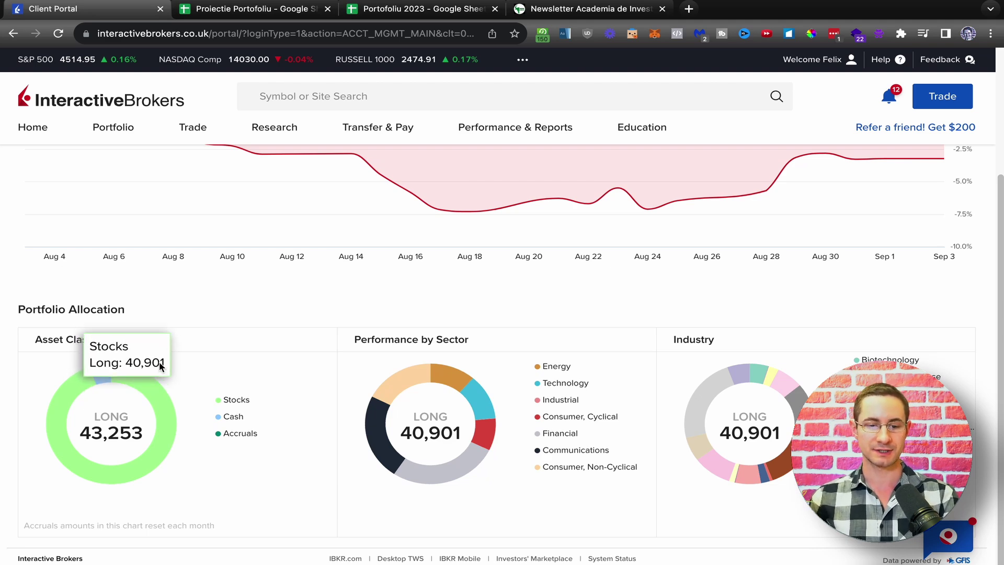
Switch to the Proiectie Portofoliu spreadsheet, enlarge the page, and review the years 2023 to 2036 and the 2023 portfolio value
left_click(250, 12)
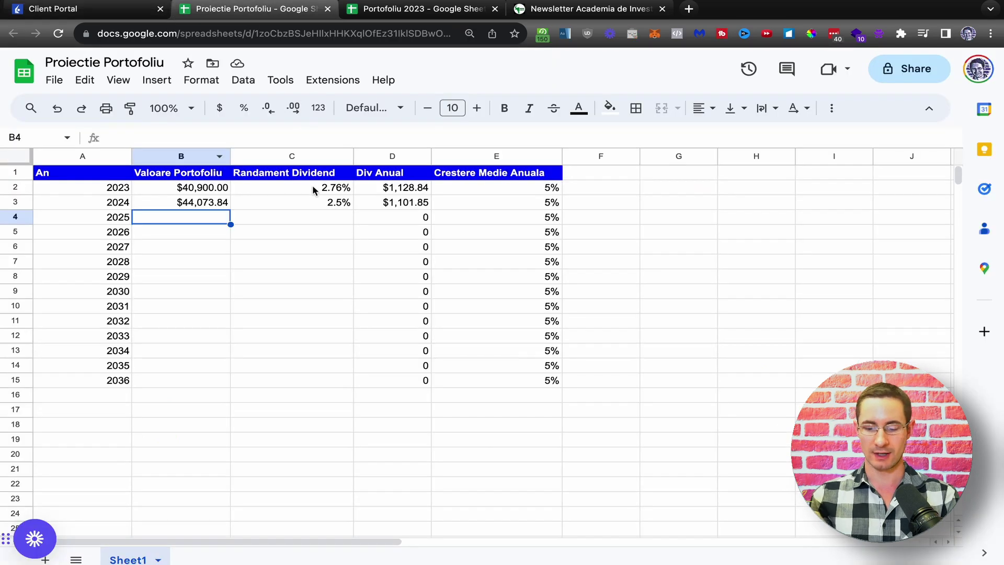
key("super+plus")
key("super+plus")
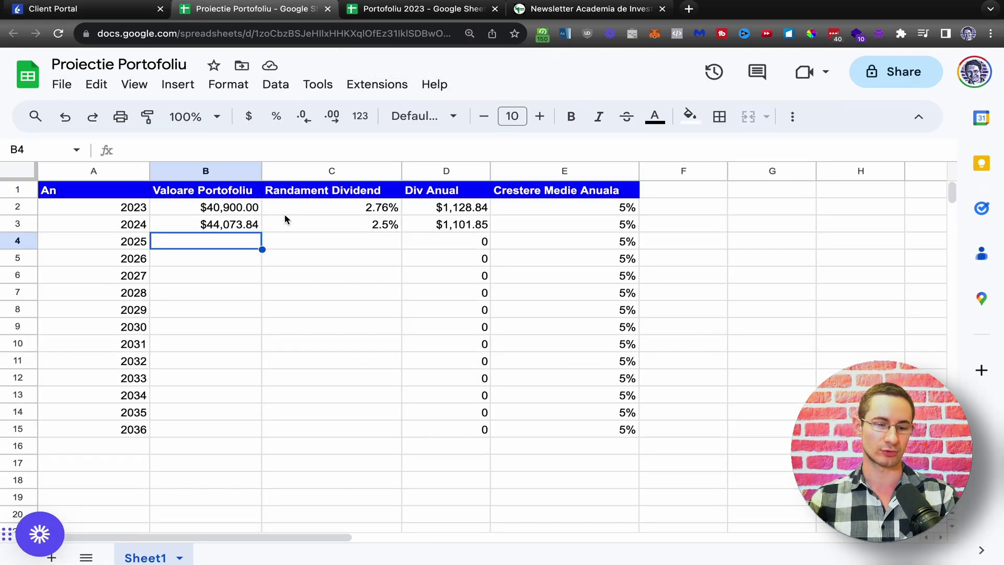
left_click(113, 194)
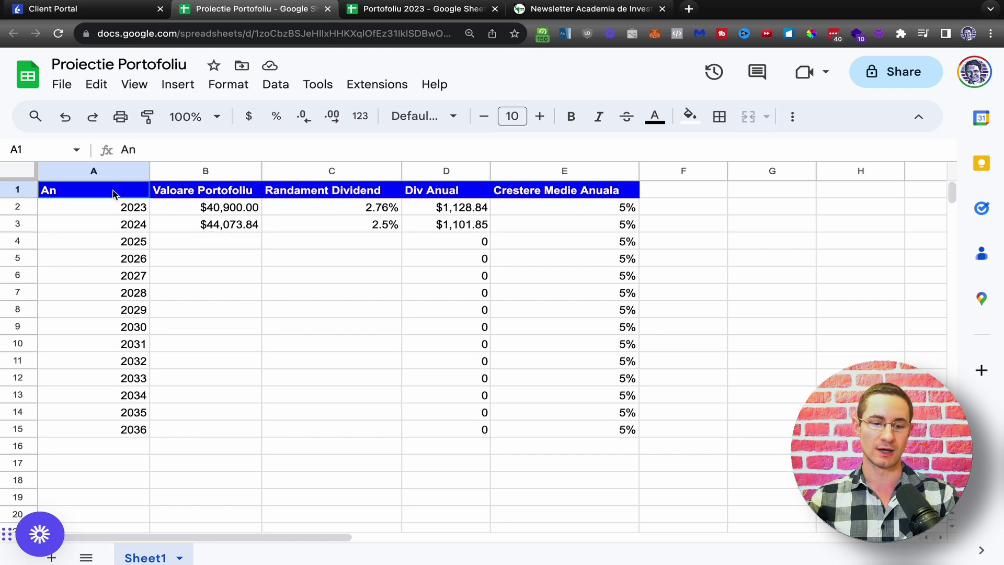
left_click_drag(132, 210, 139, 428)
left_click(142, 212)
left_click_drag(143, 329, 136, 439)
left_click(240, 205)
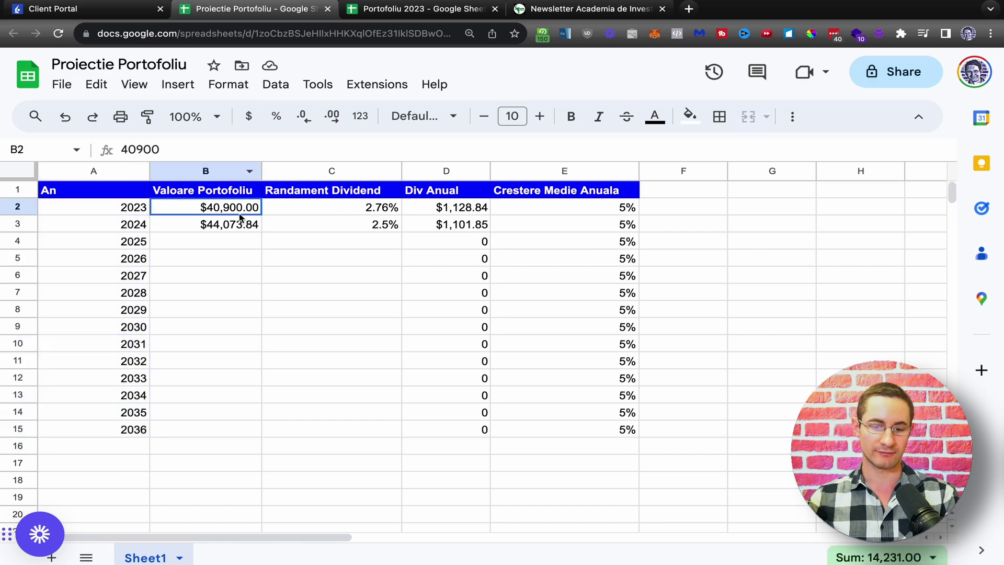
left_click(238, 191)
left_click(240, 206)
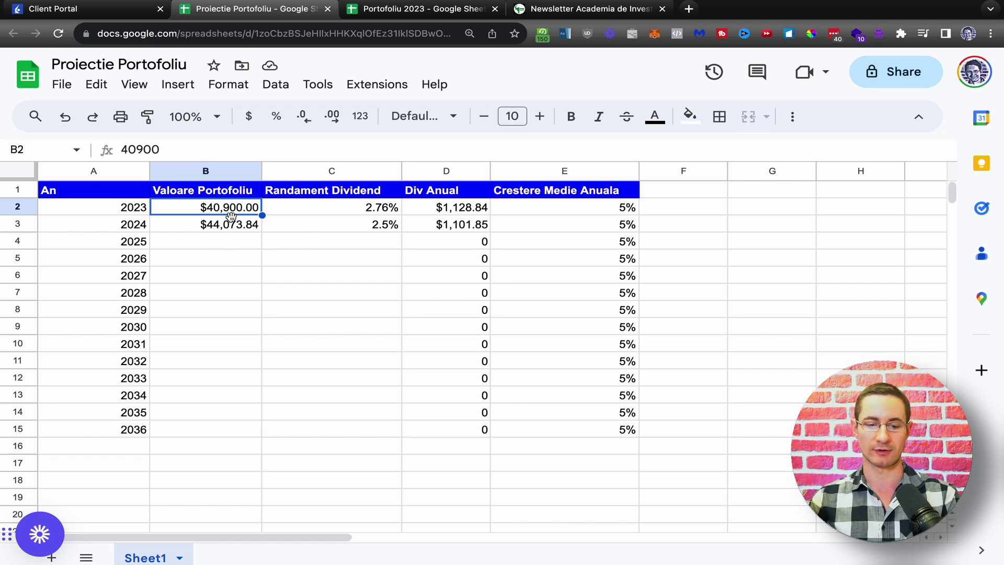
left_click(324, 194)
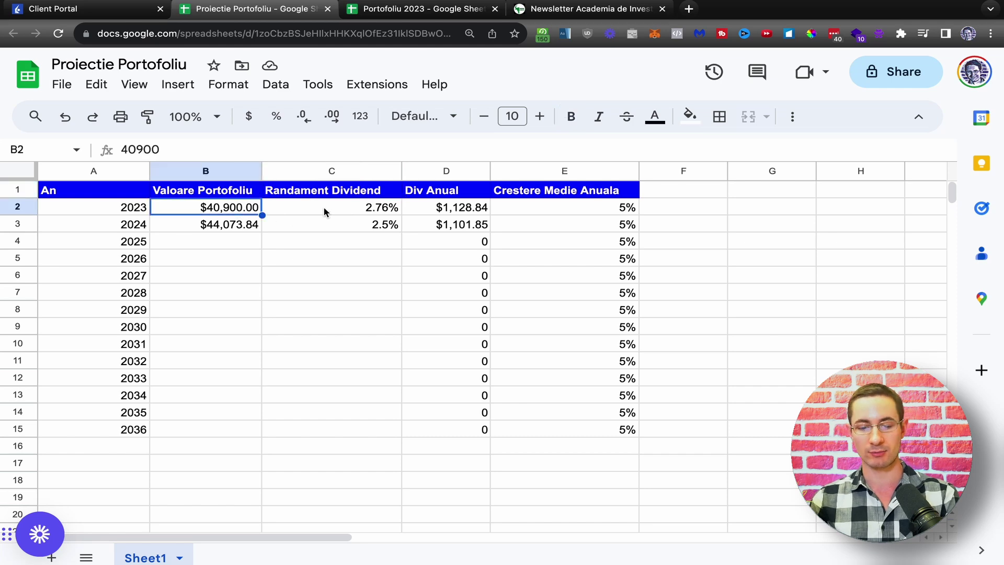
left_click(337, 216)
type("a")
key("Return")
key("ctrl+z")
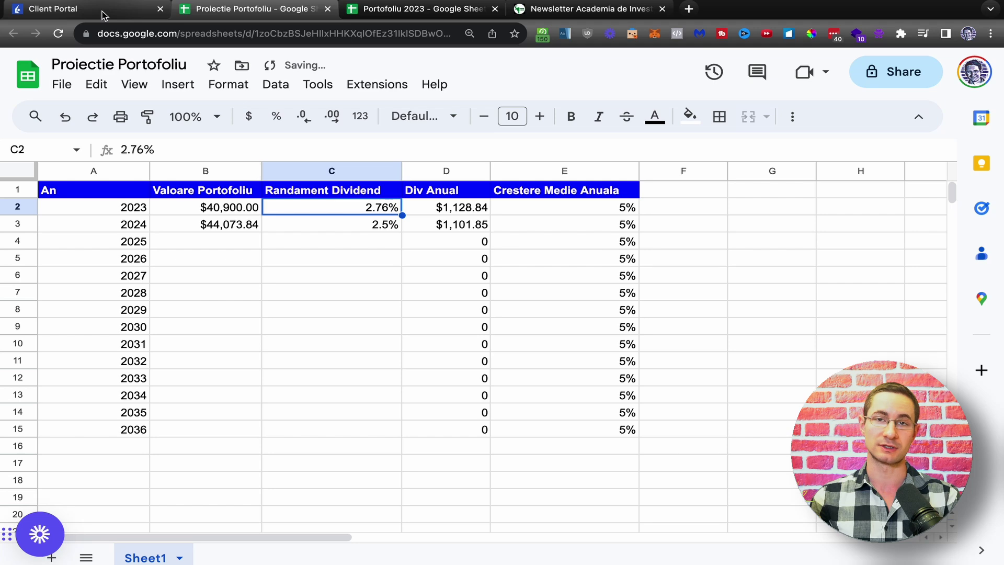
Switch to the Portofoliu 2023 spreadsheet and examine the holdings' totals, dividend yields and the formula for the total annual dividend
left_click(392, 11)
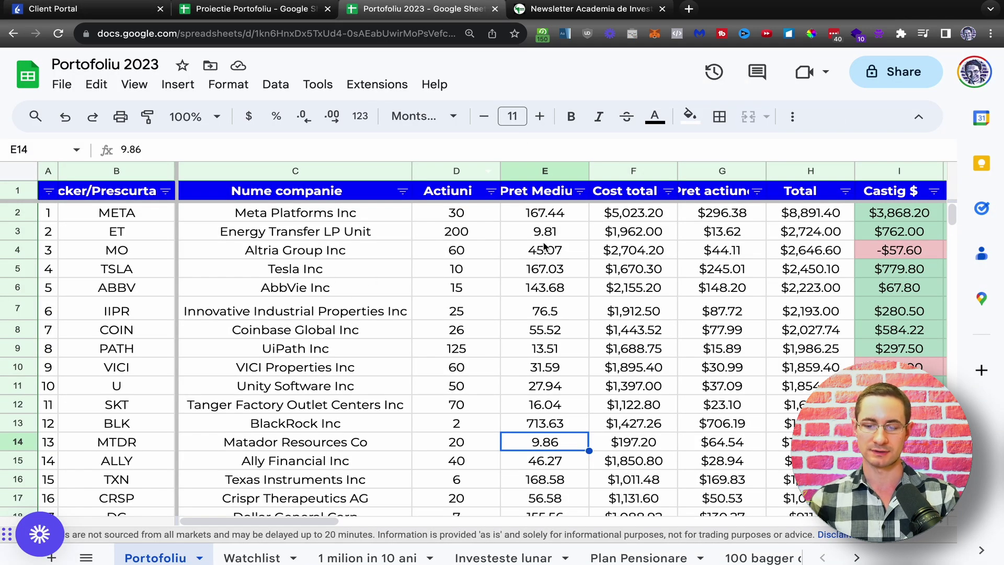
left_click_drag(805, 228, 808, 421)
left_click(633, 311)
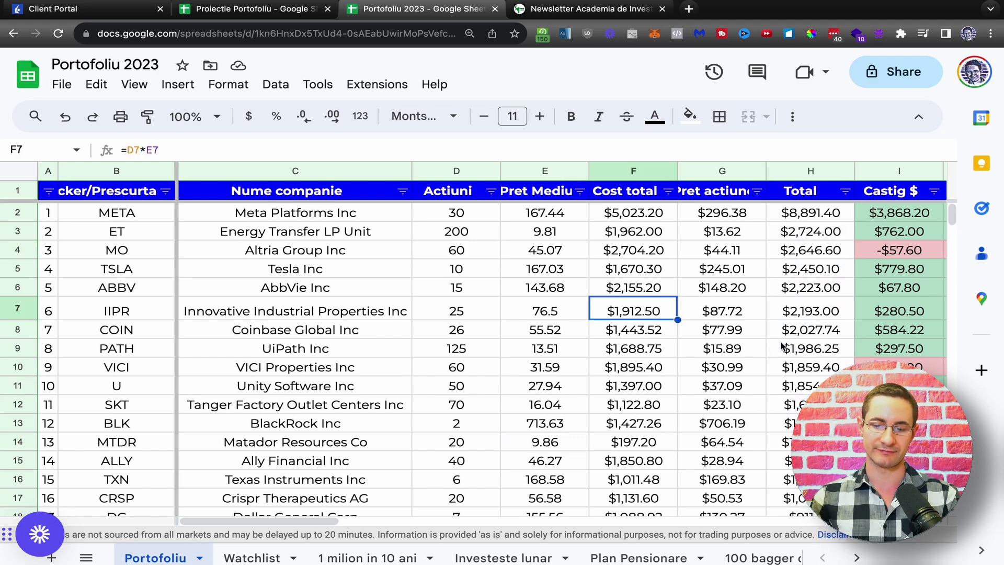
scroll(763, 271, "down", 8)
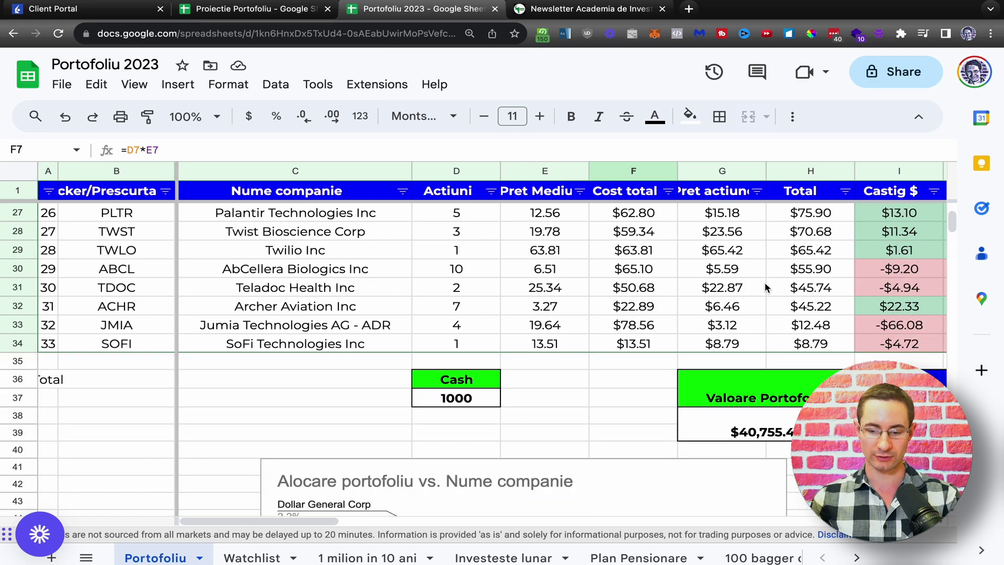
scroll(774, 382, "right", 6)
scroll(659, 392, "up", 8)
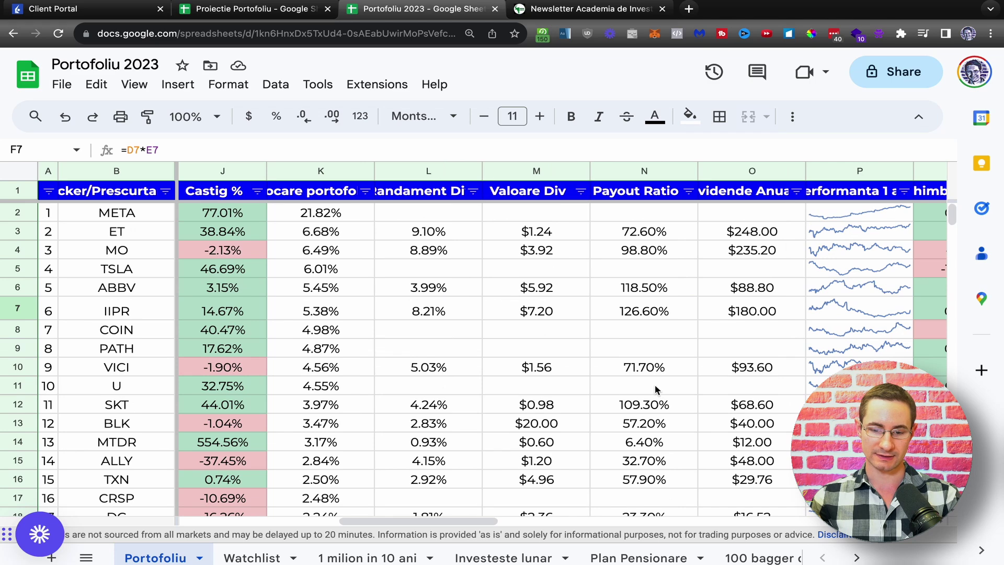
left_click(428, 233)
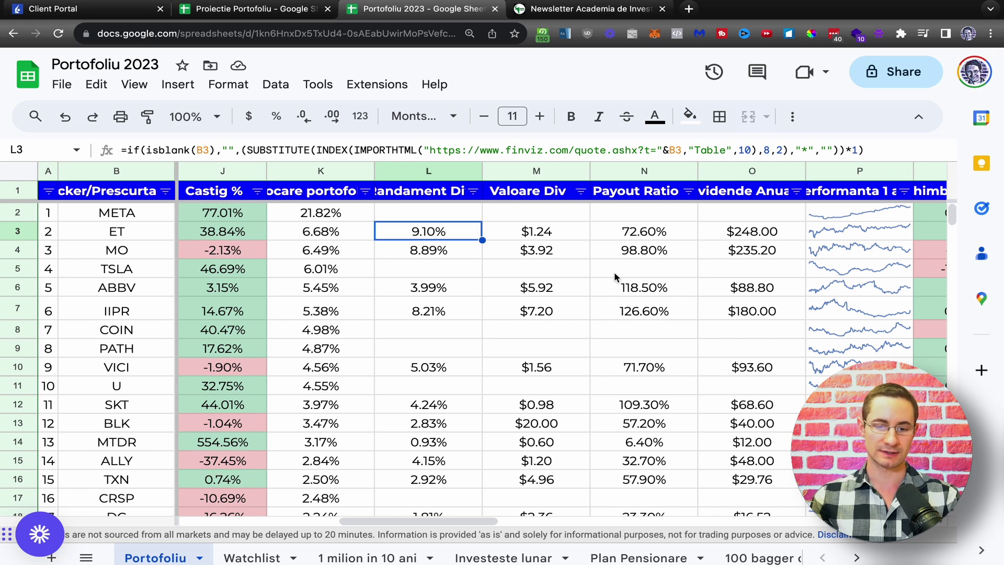
scroll(755, 279, "down", 8)
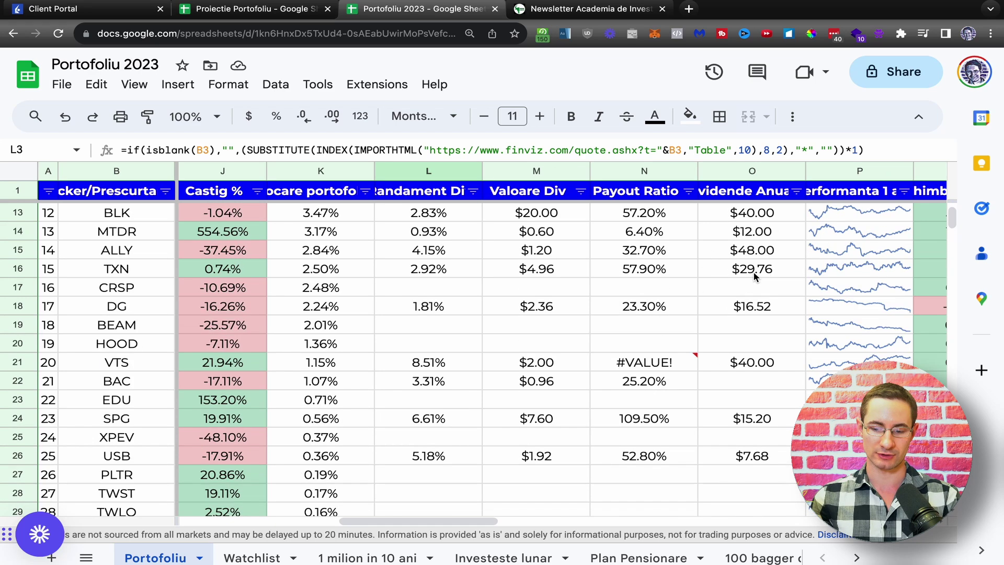
left_click(751, 398)
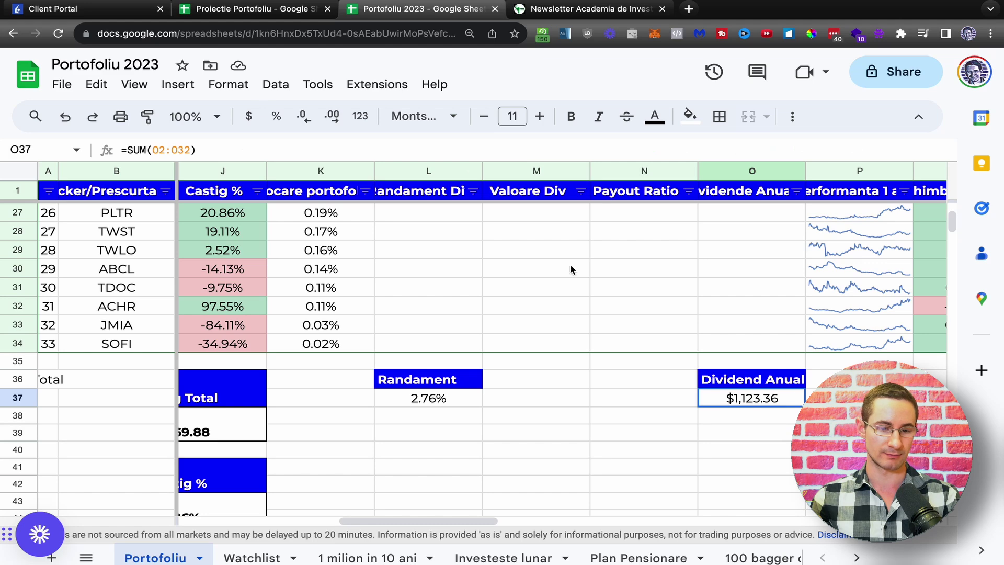
Switch to Interactive Brokers, open PortfolioAnalyst and check the estimated annual stock income in the Projected Income widget
left_click(63, 8)
scroll(366, 175, "up", 3)
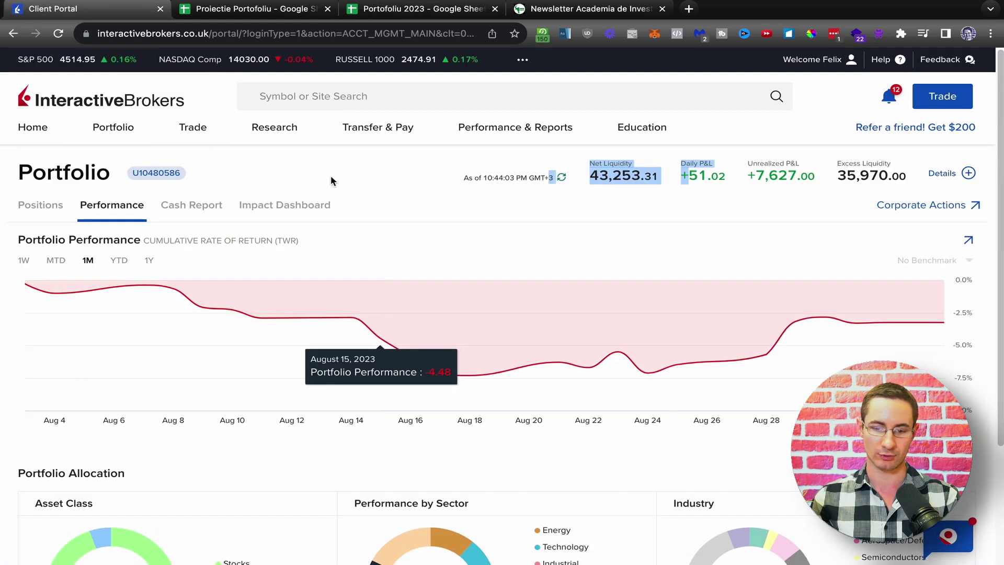
mouse_move(493, 134)
left_click(515, 170)
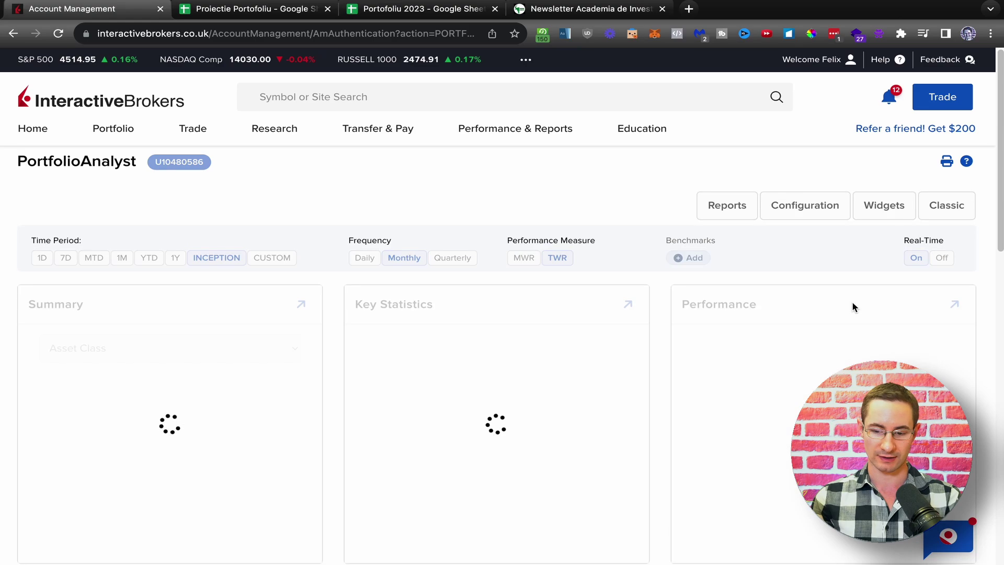
scroll(855, 301, "down", 6)
scroll(856, 303, "down", 8)
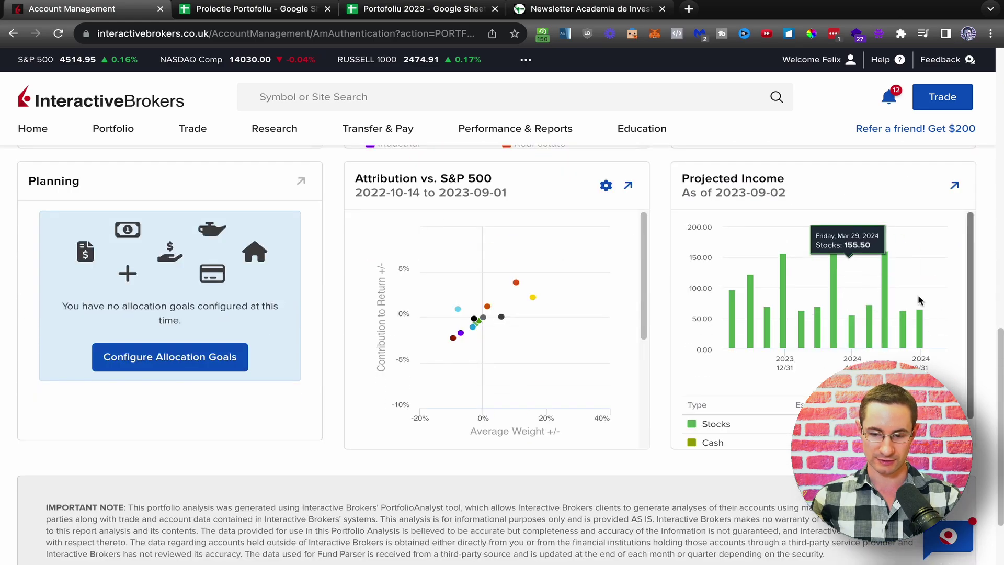
double_click(823, 423)
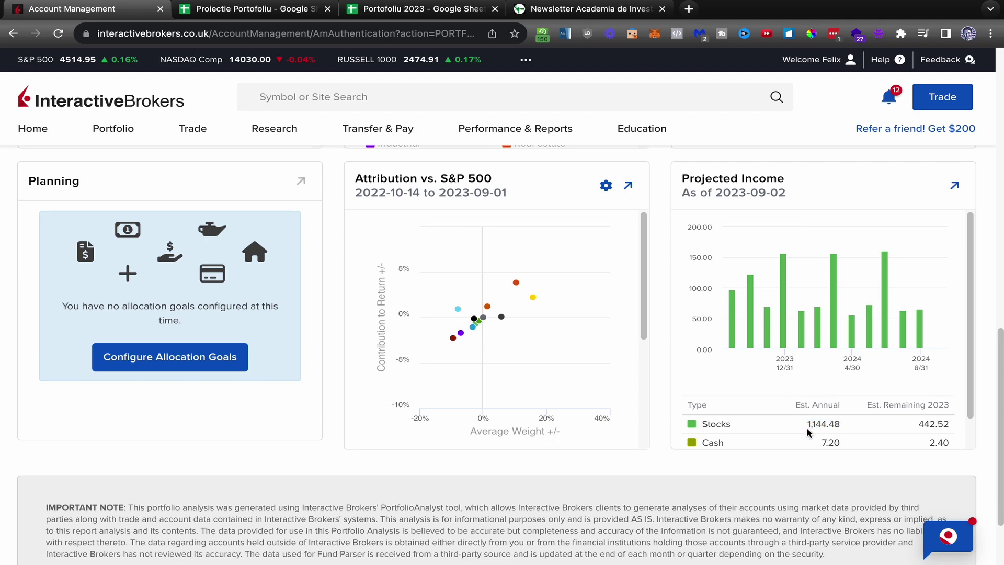
scroll(646, 189, "up", 10)
scroll(647, 188, "up", 5)
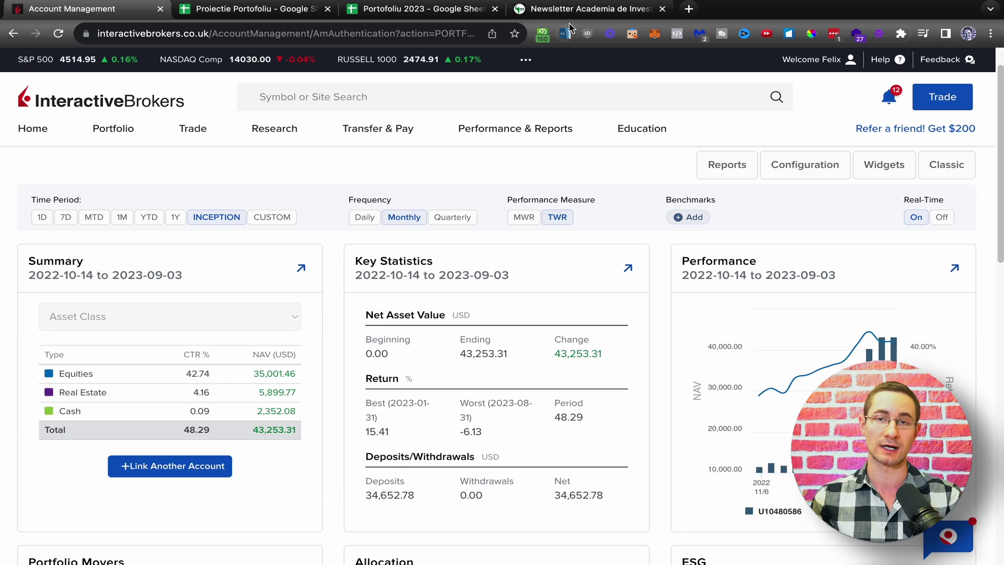
Inspect the Randament formula in the Portofoliu 2023 spreadsheet and the 2023 Div Anual formula in Proiectie Portofoliu
left_click(422, 9)
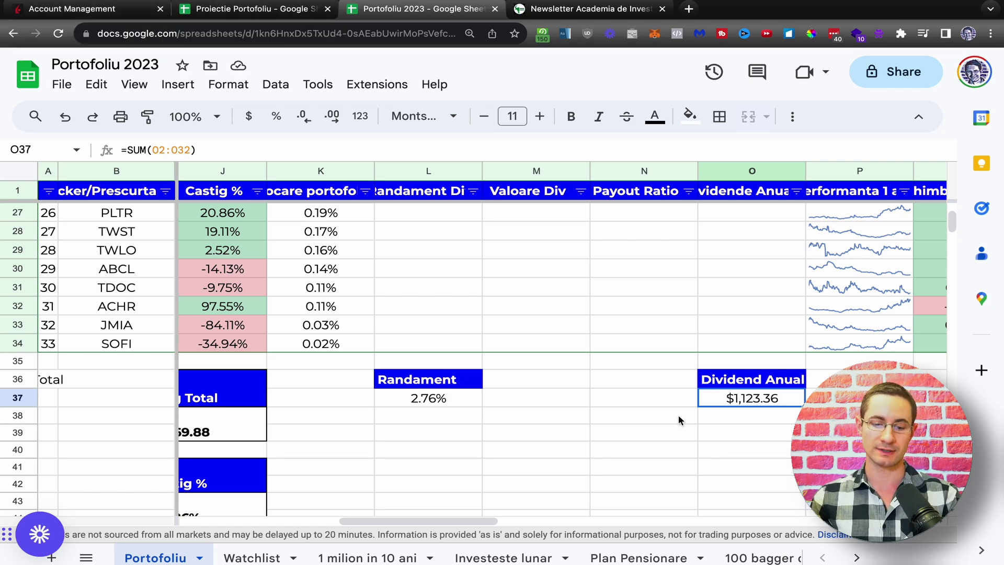
left_click(439, 397)
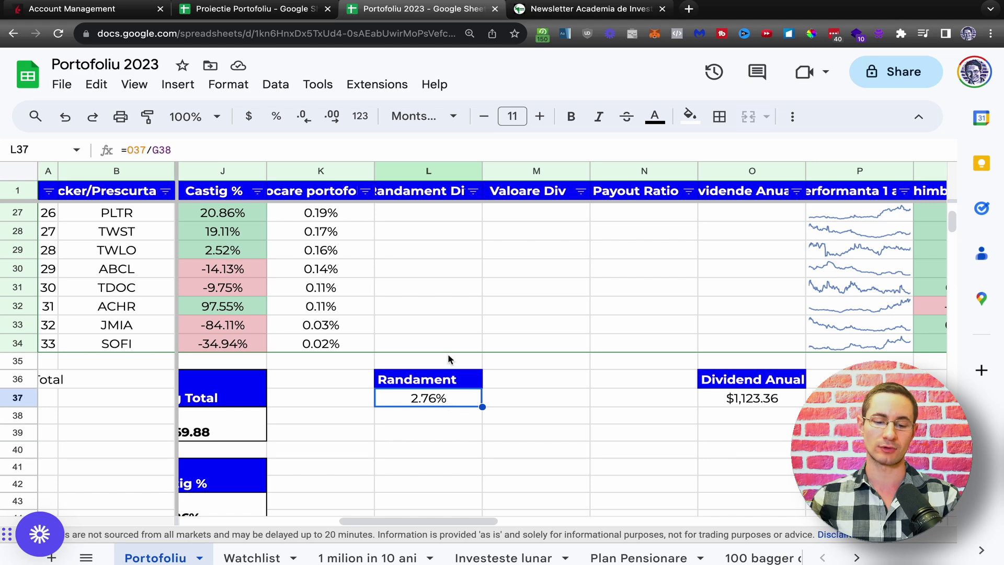
left_click(246, 9)
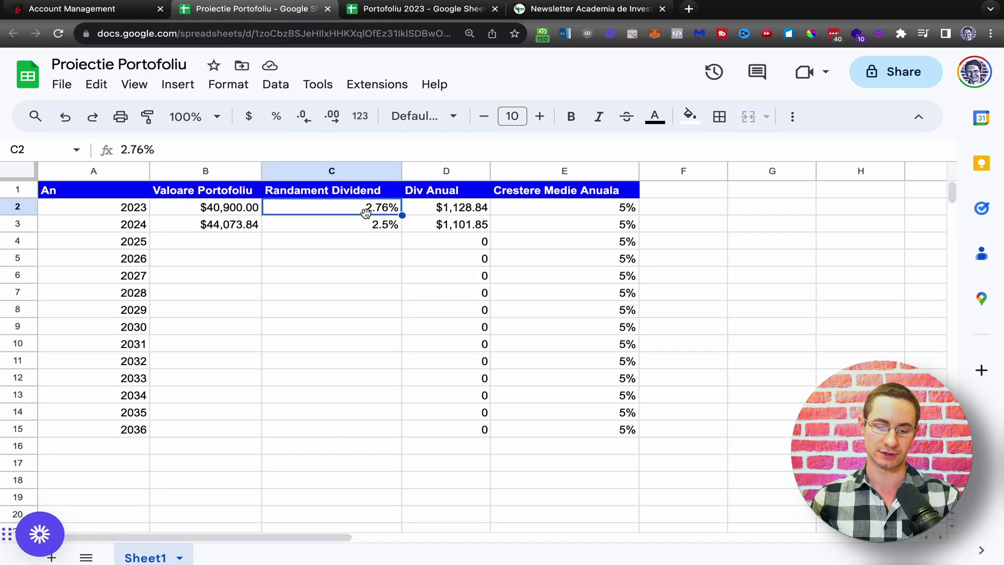
left_click(427, 207)
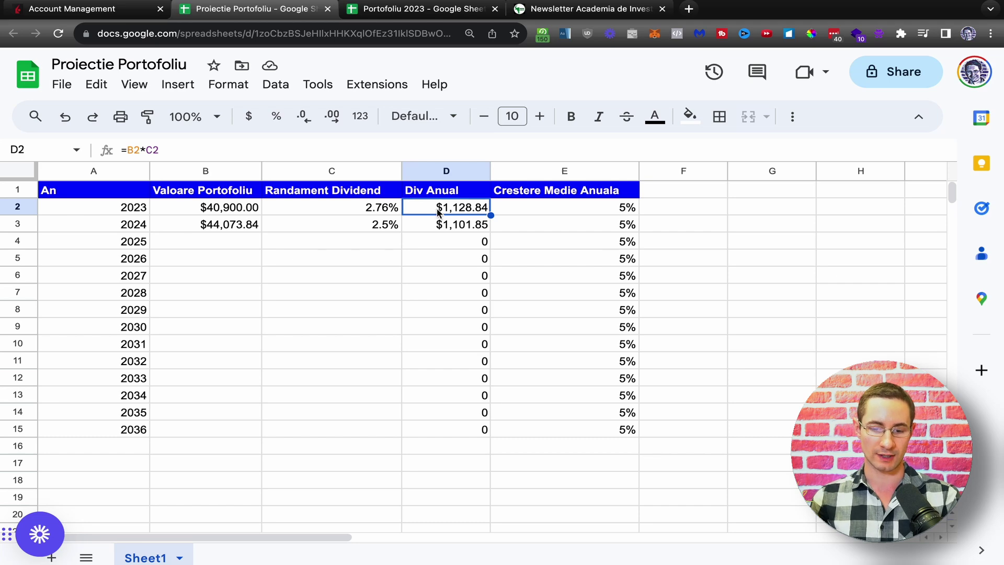
double_click(437, 208)
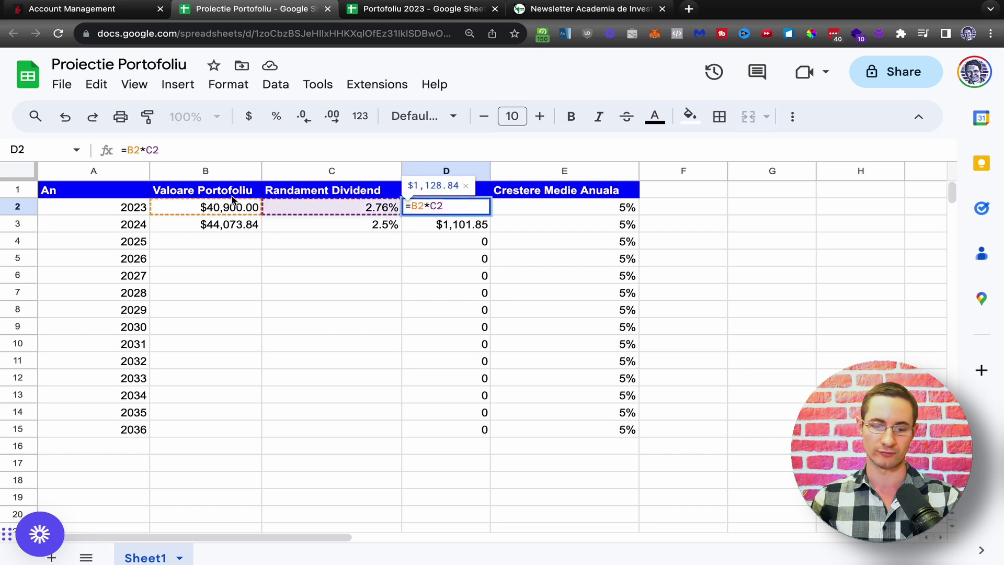
key("Escape")
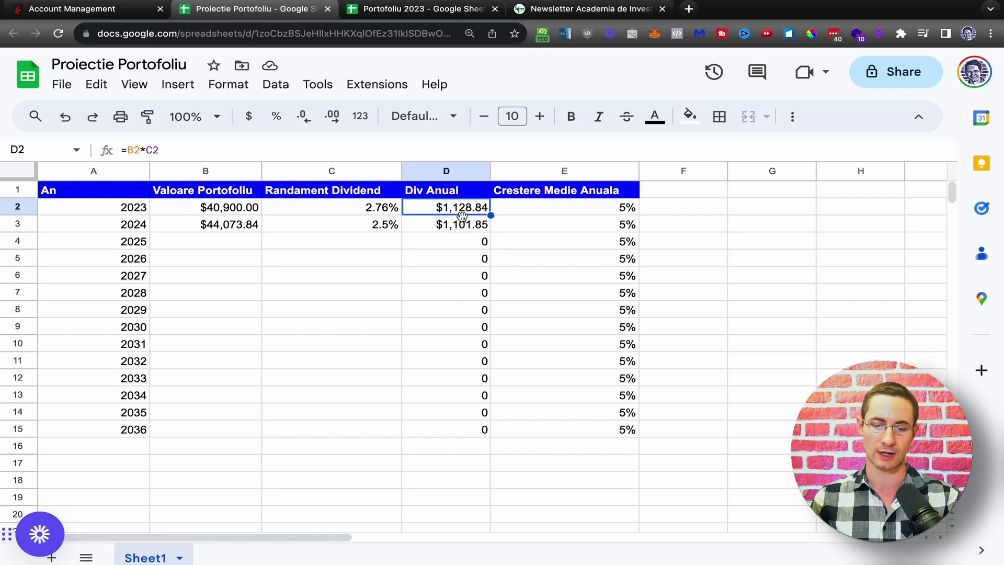
Review the Crestere Medie Anuala column and set its 2023 growth rate to 8%
left_click(584, 194)
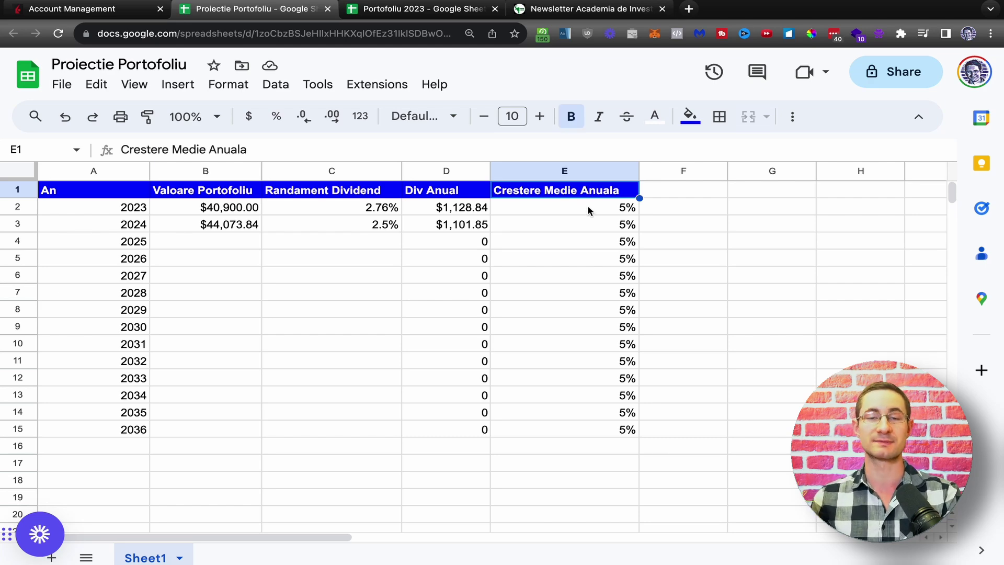
left_click_drag(588, 207, 613, 426)
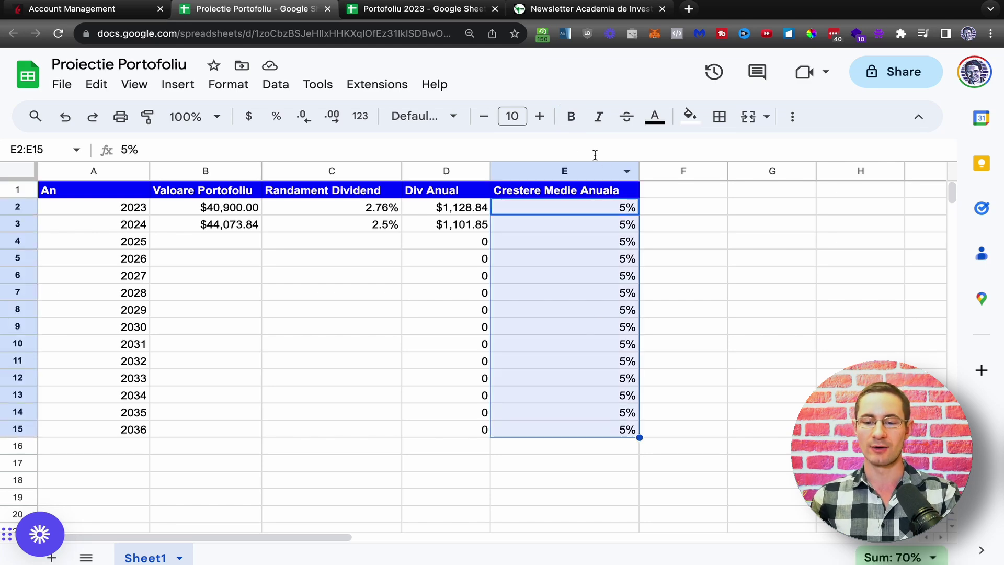
left_click(628, 208)
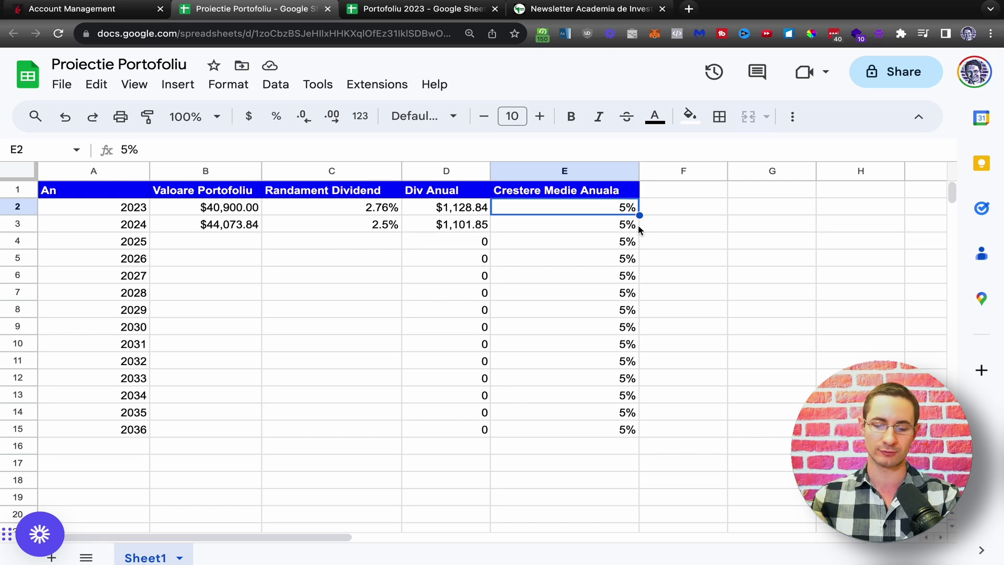
type("8")
key("Return")
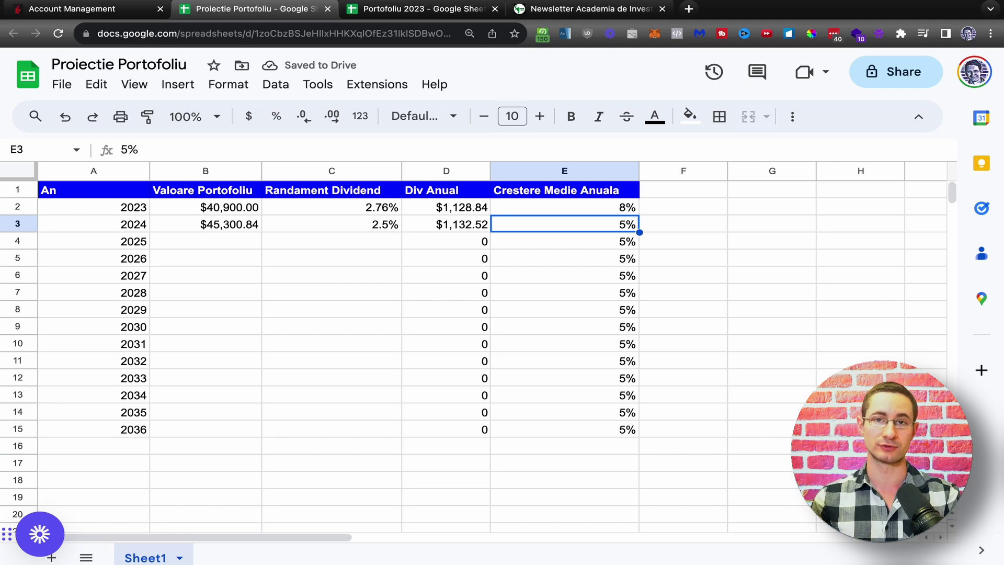
Switch to Interactive Brokers and view the portfolio's year-to-date performance, checking its latest value and the TWR measure
left_click(102, 9)
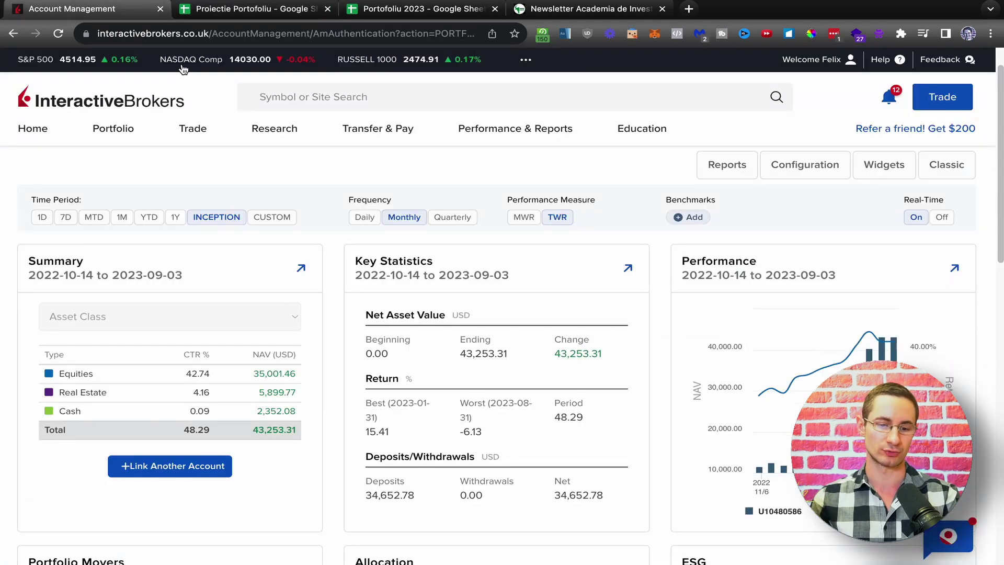
left_click(107, 128)
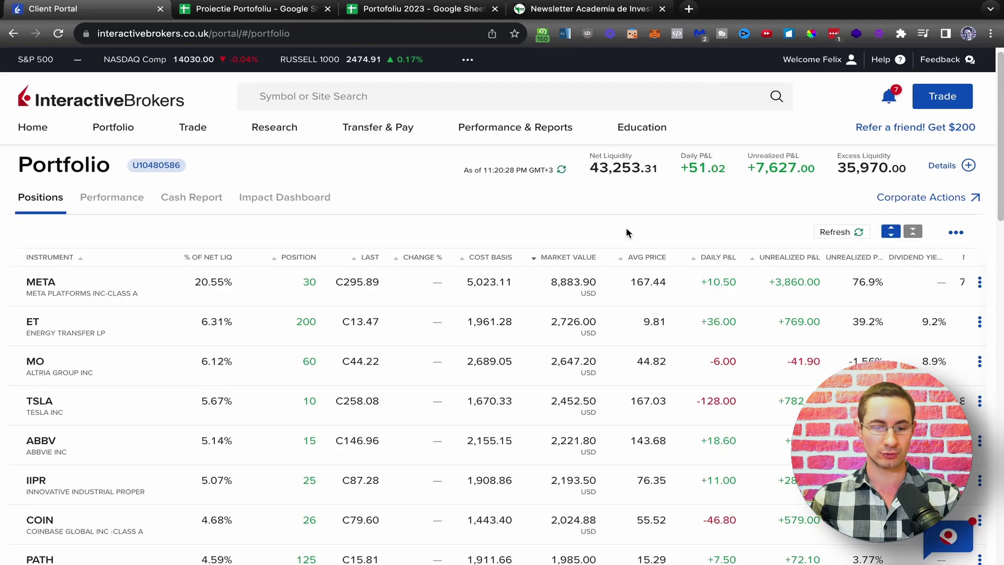
left_click(109, 198)
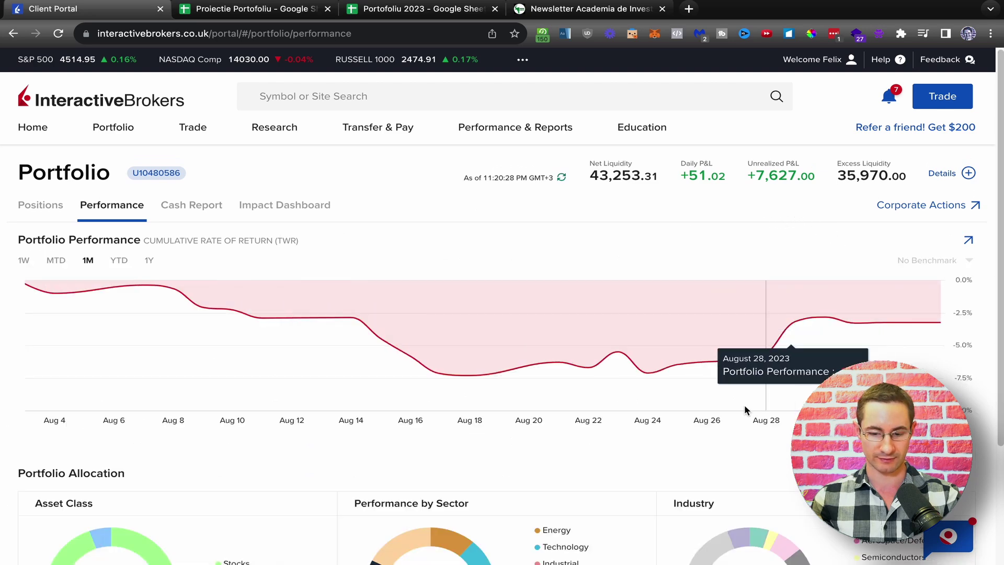
left_click(119, 260)
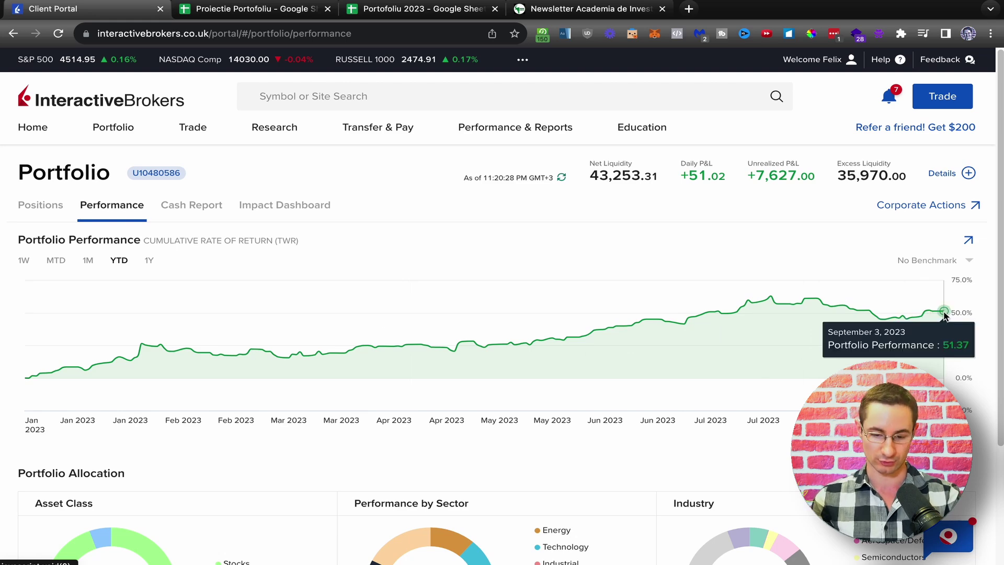
left_click_drag(282, 238, 286, 237)
double_click(286, 238)
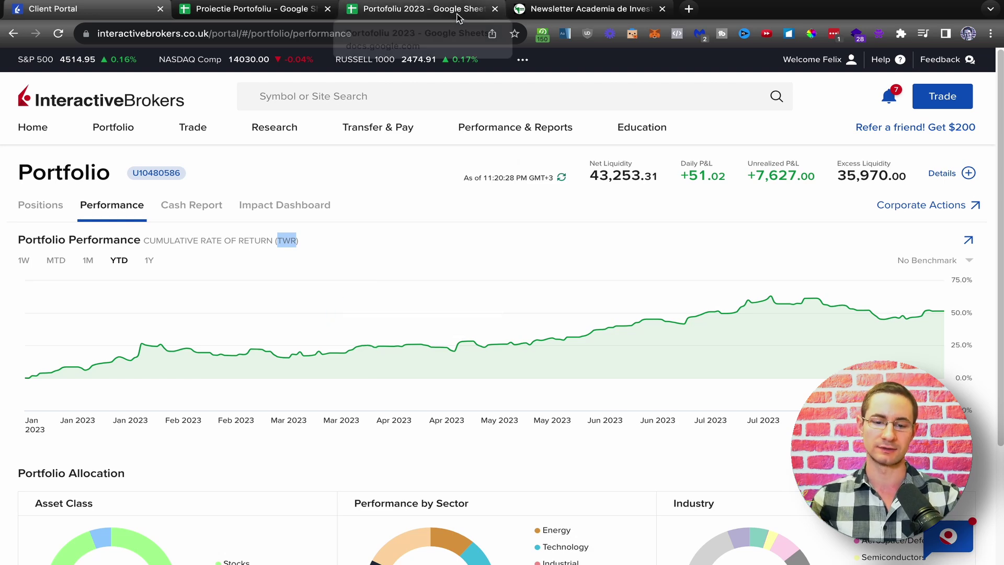
Switch to the Proiectie Portofoliu spreadsheet and review the Crestere Medie Anuala rates and the projection years 2023 to 2036
left_click(293, 12)
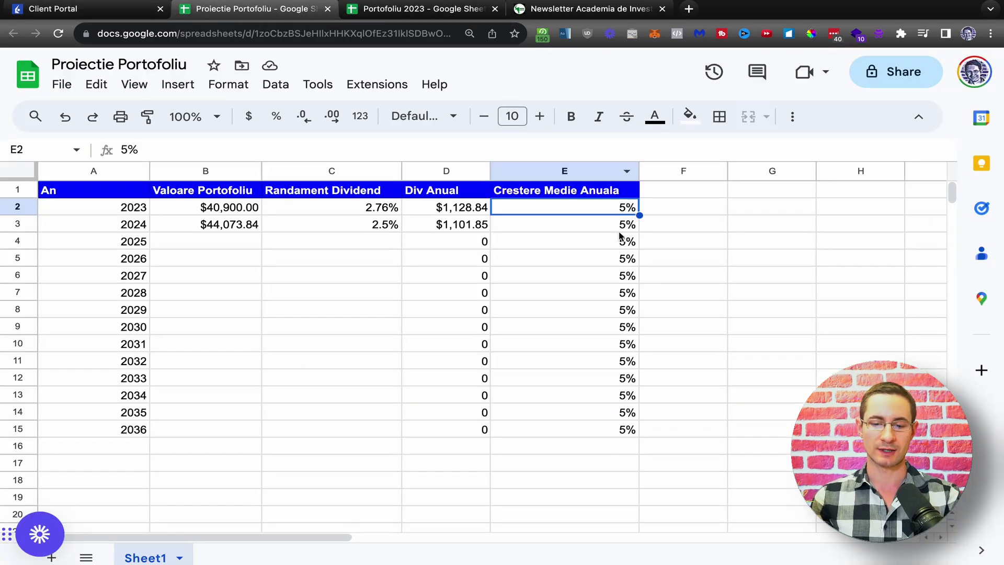
left_click_drag(608, 210, 615, 431)
left_click(679, 190)
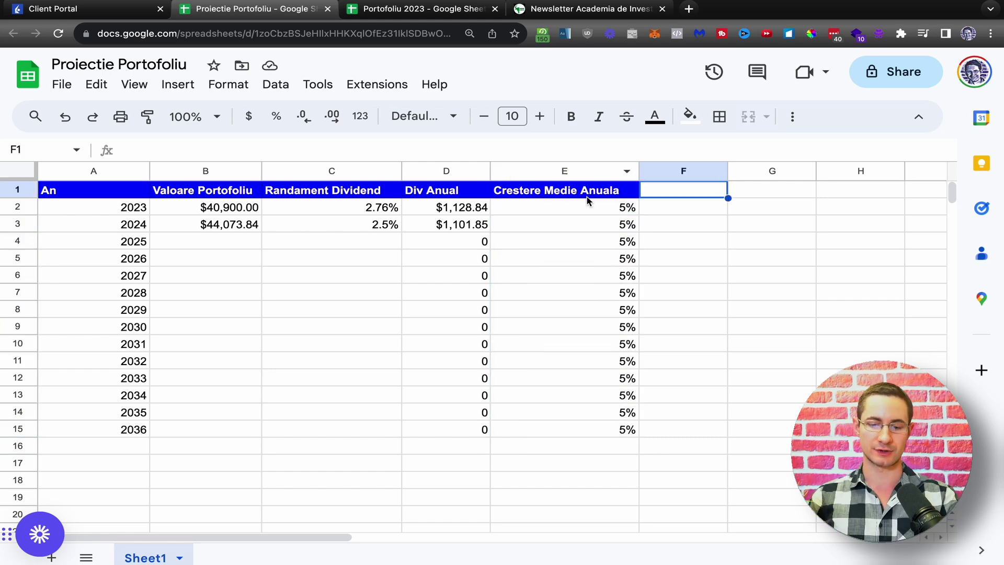
key("Left")
left_click(675, 186)
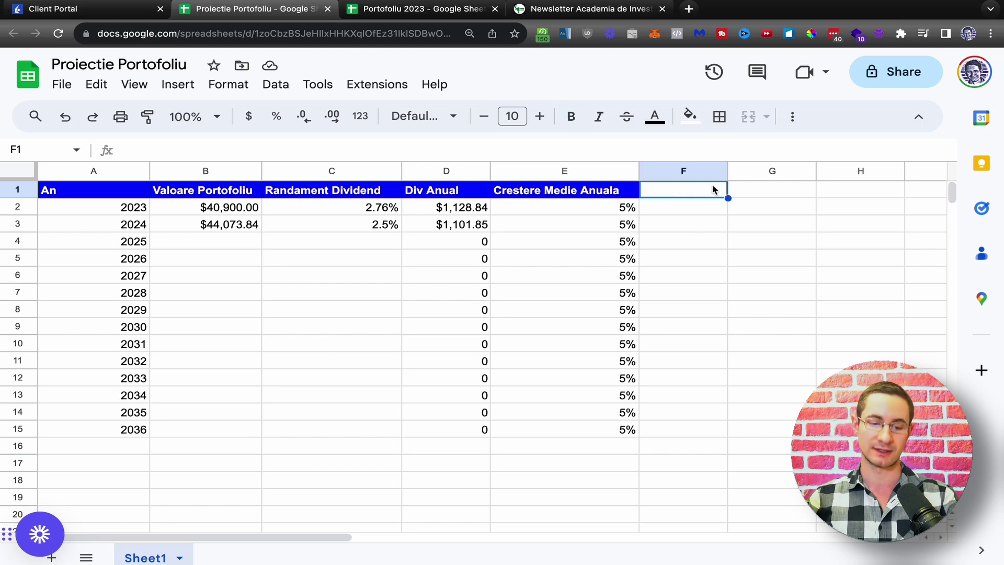
left_click_drag(124, 213, 124, 430)
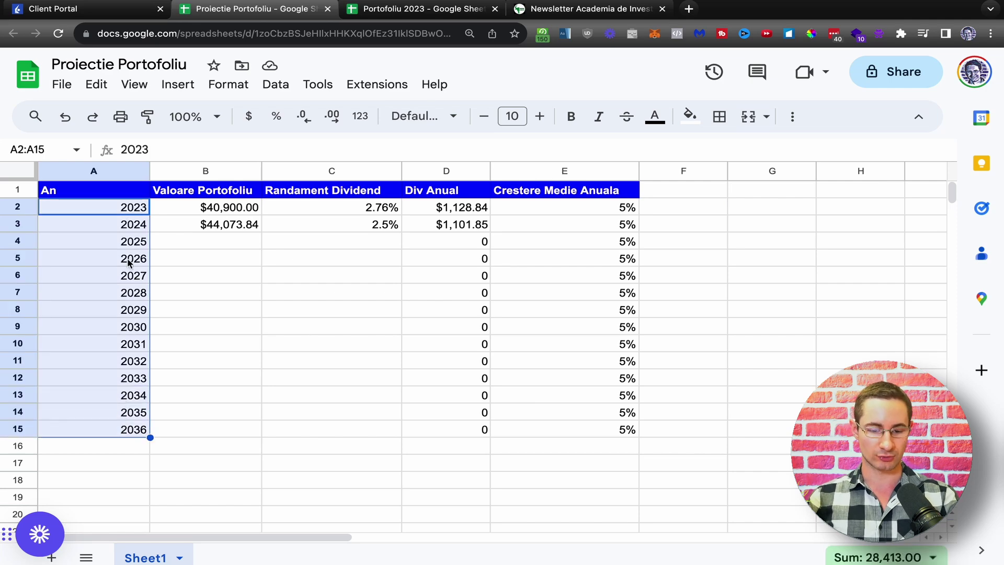
Inspect the 2024 Valoare Portofoliu formula, examining its B2+D2 dividend part and its B2*E2 growth part
left_click(216, 225)
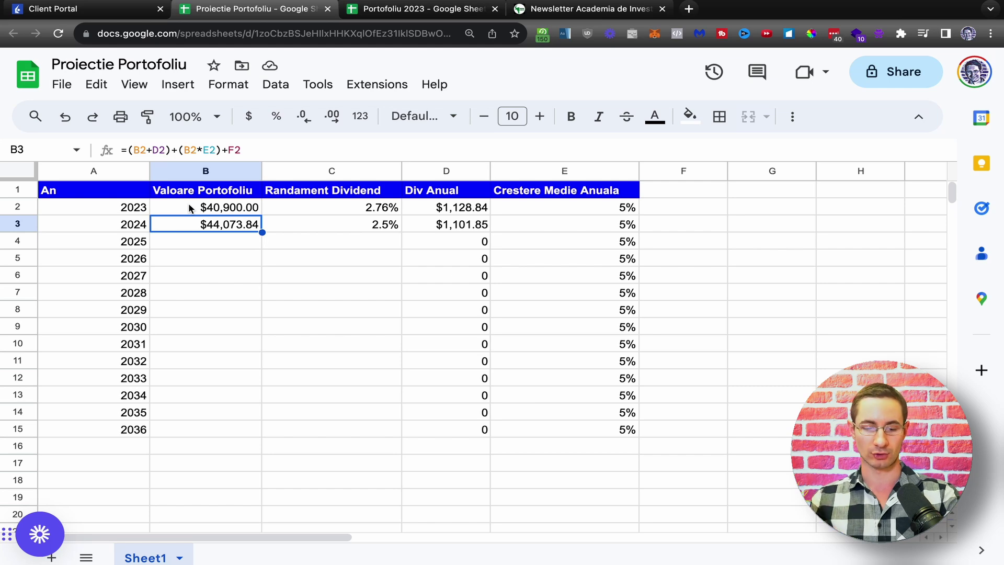
double_click(237, 225)
key("Escape")
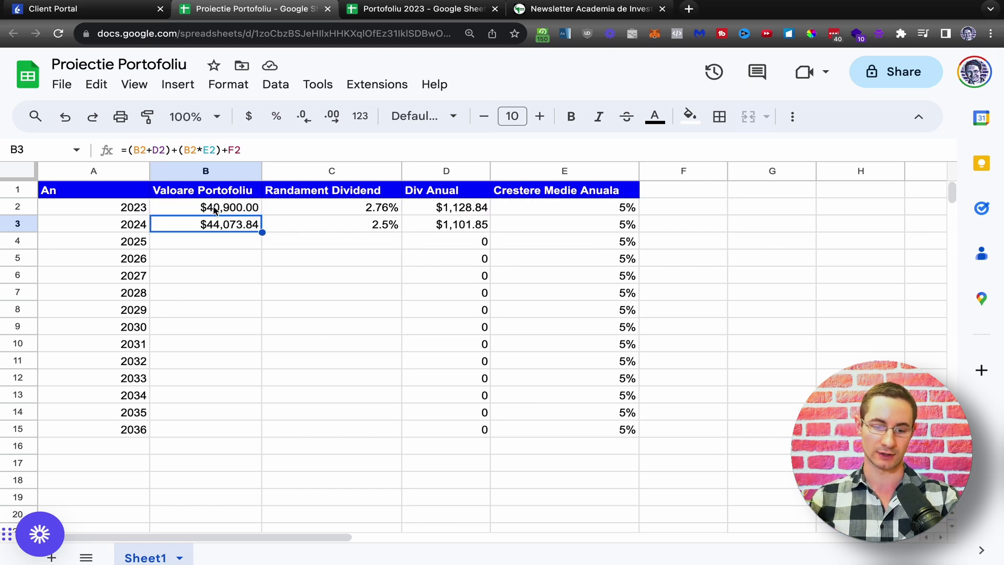
double_click(220, 230)
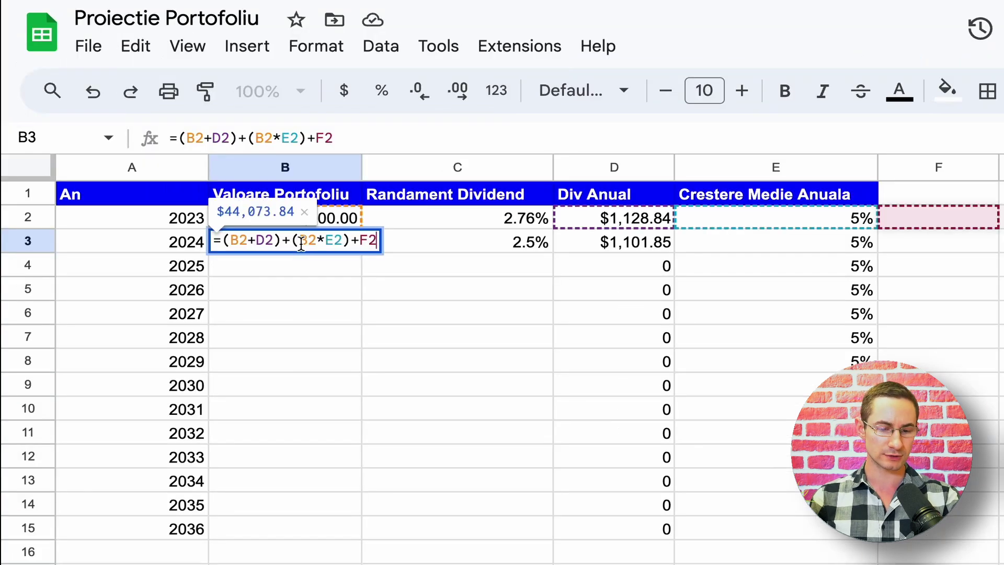
left_click_drag(165, 224, 192, 224)
left_click_drag(266, 241, 276, 241)
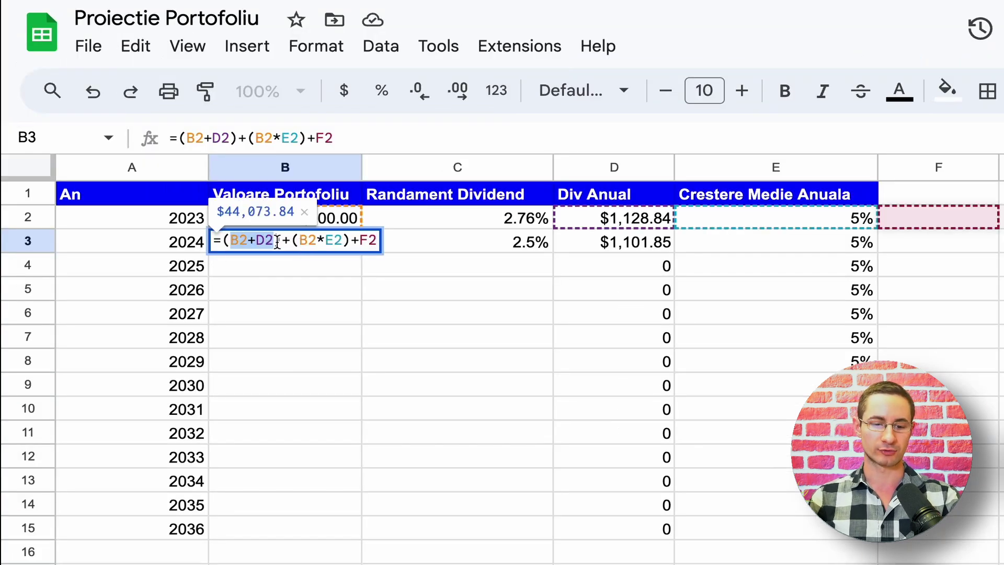
left_click(239, 241)
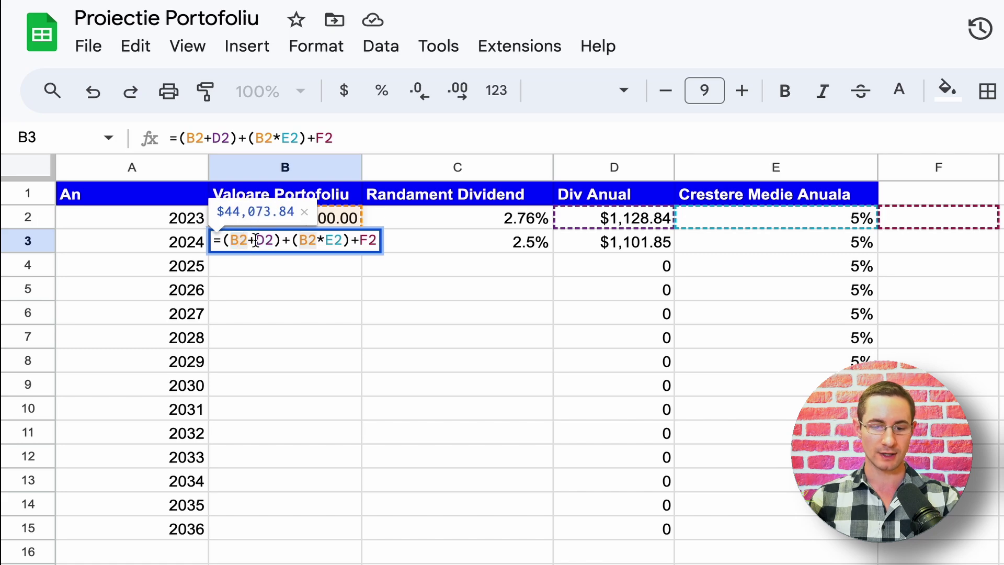
left_click(265, 241)
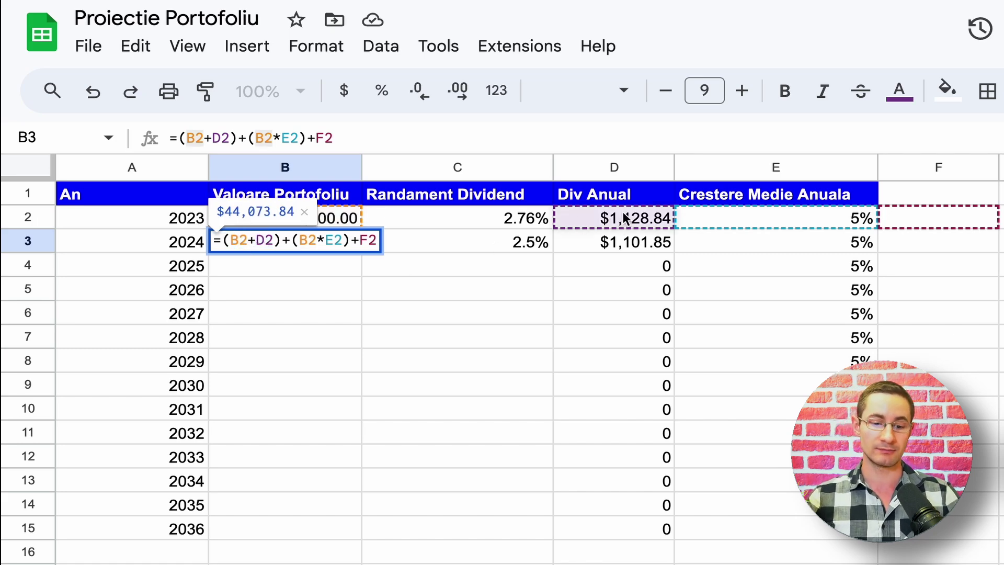
left_click(400, 221)
left_click(319, 224)
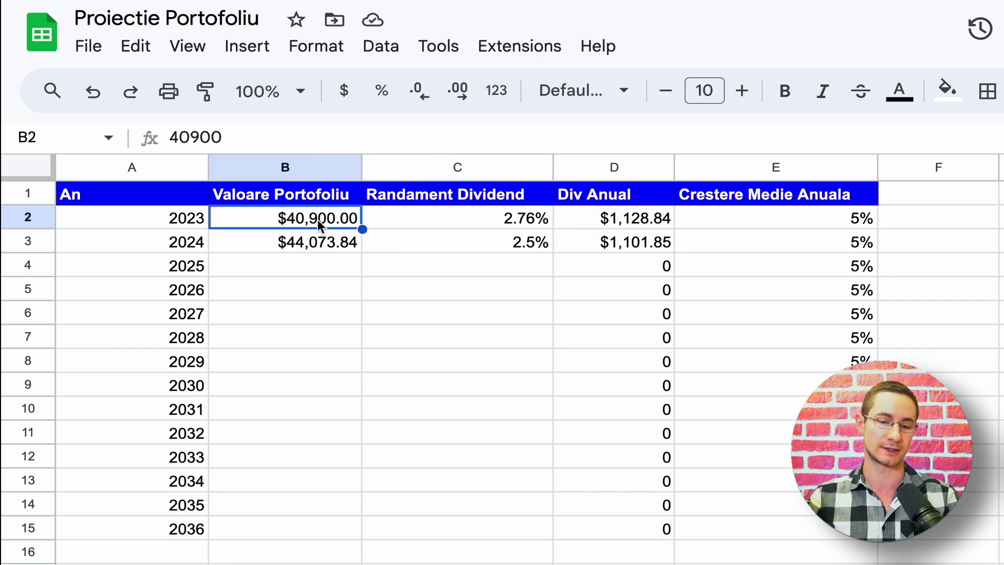
double_click(319, 240)
left_click_drag(283, 242, 341, 243)
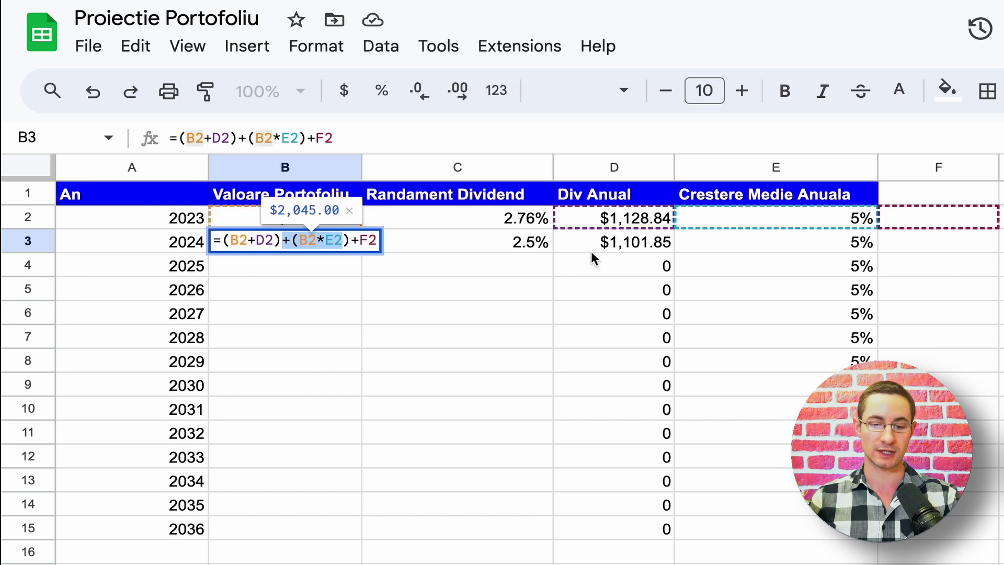
type("§")
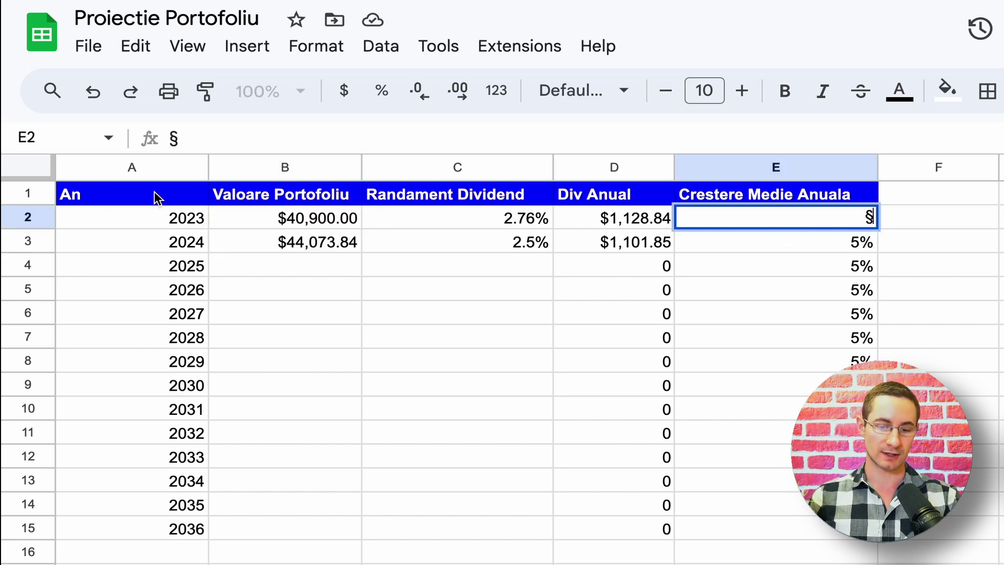
left_click(321, 222)
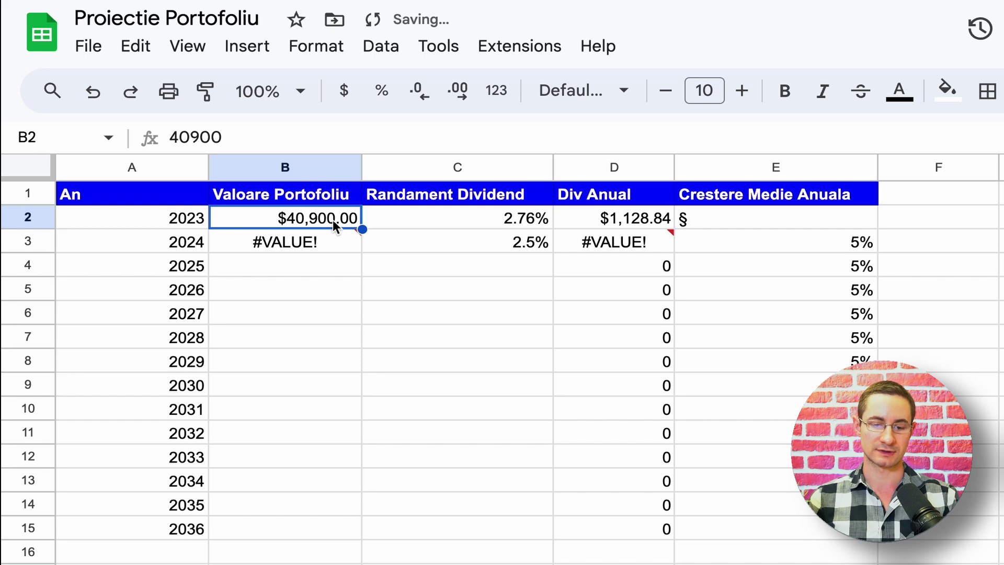
key("ctrl+z")
Review the Crestere Medie Anuala column and examine the F2 term in the 2024 Valoare Portofoliu formula
left_click_drag(816, 218, 807, 538)
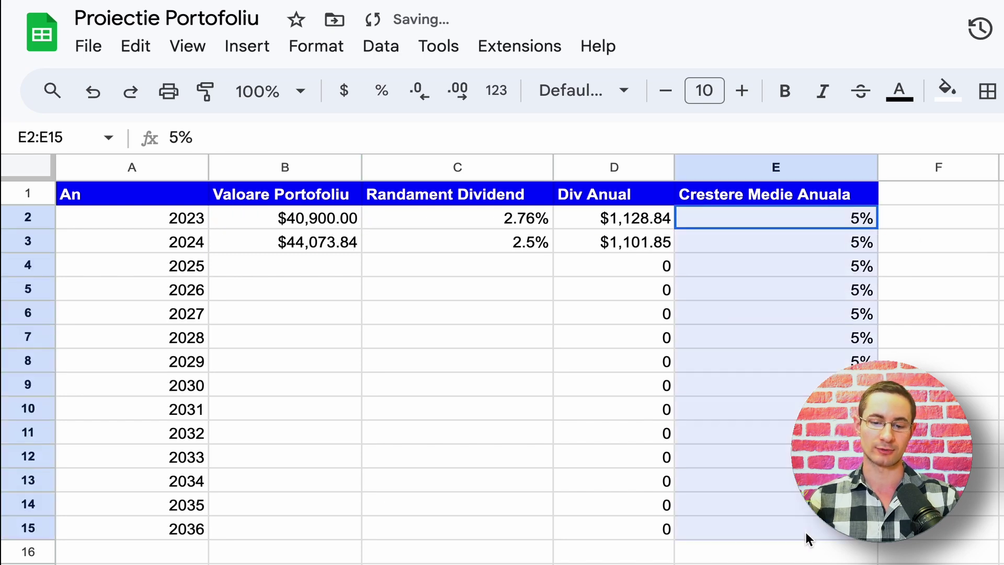
left_click(280, 223)
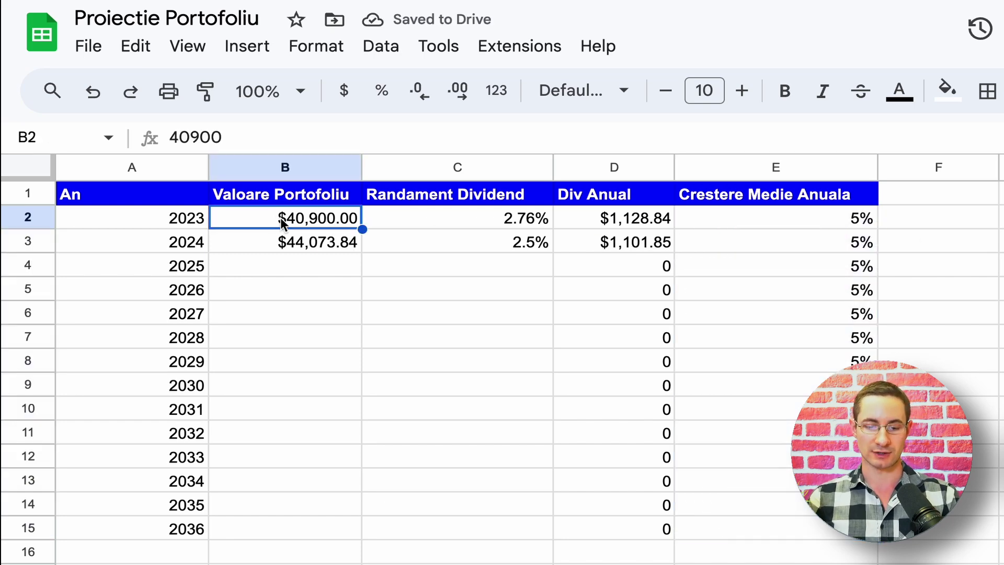
left_click(315, 244)
double_click(315, 243)
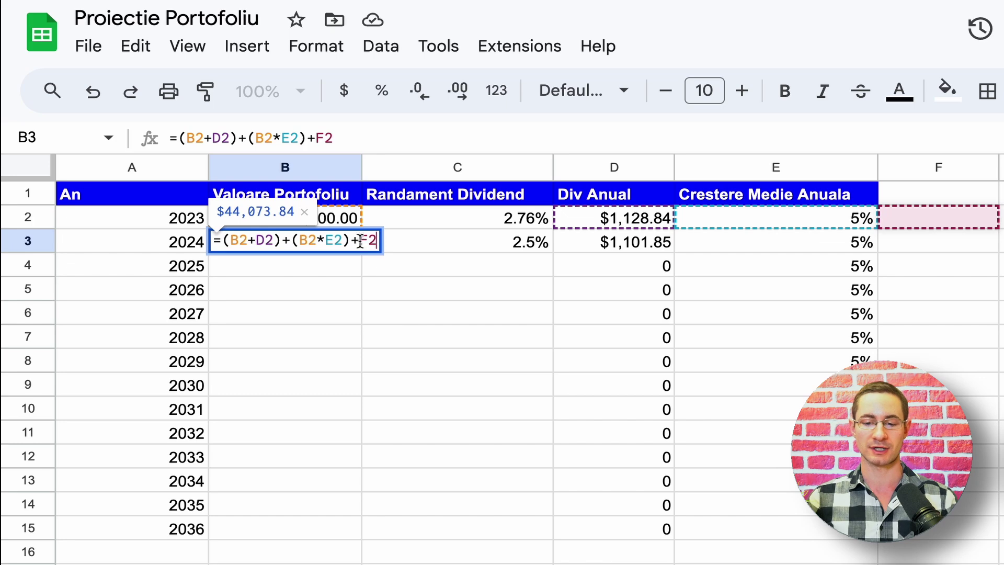
Add a Depuneri column header in cell F1
left_click(945, 198)
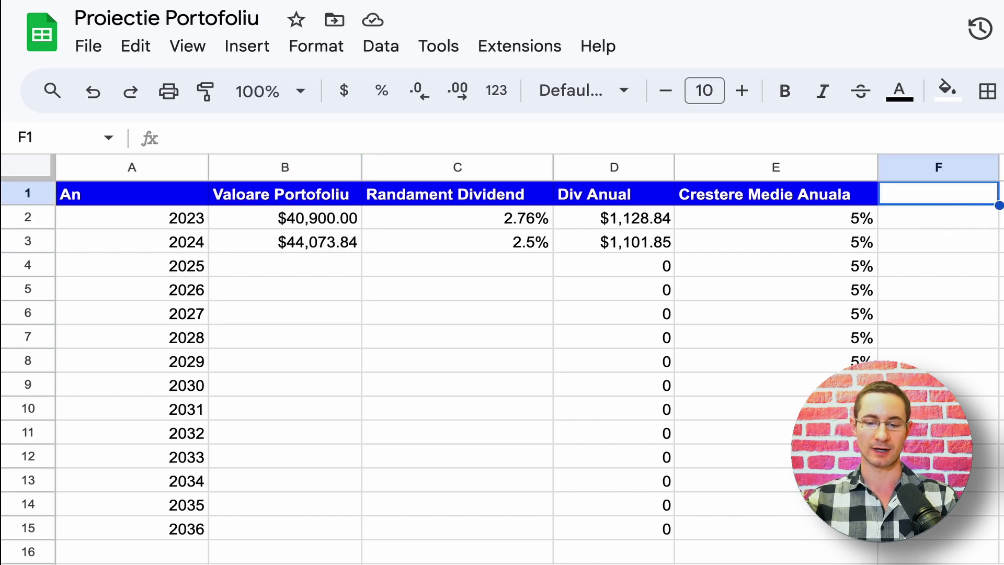
type("Depuneri")
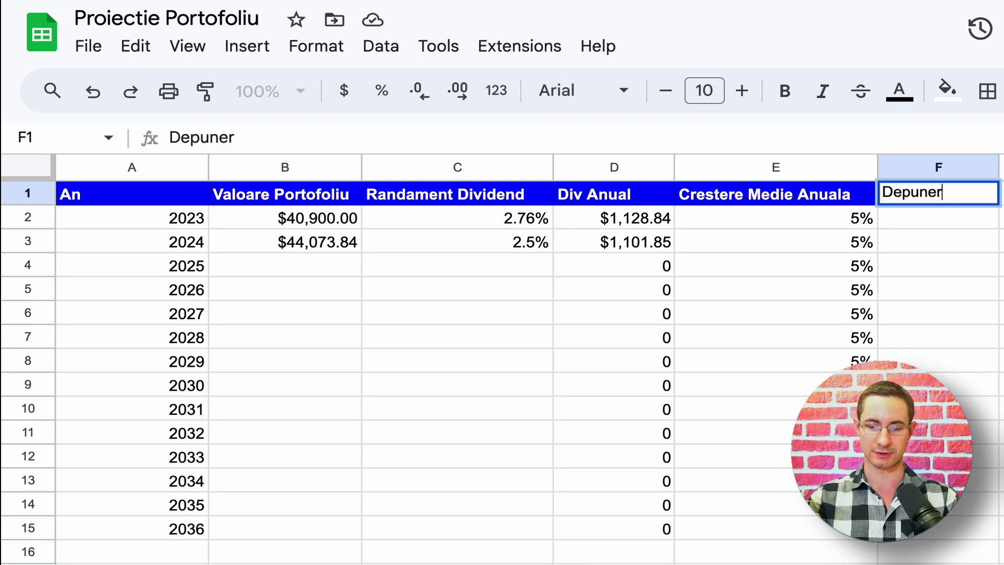
key("Return")
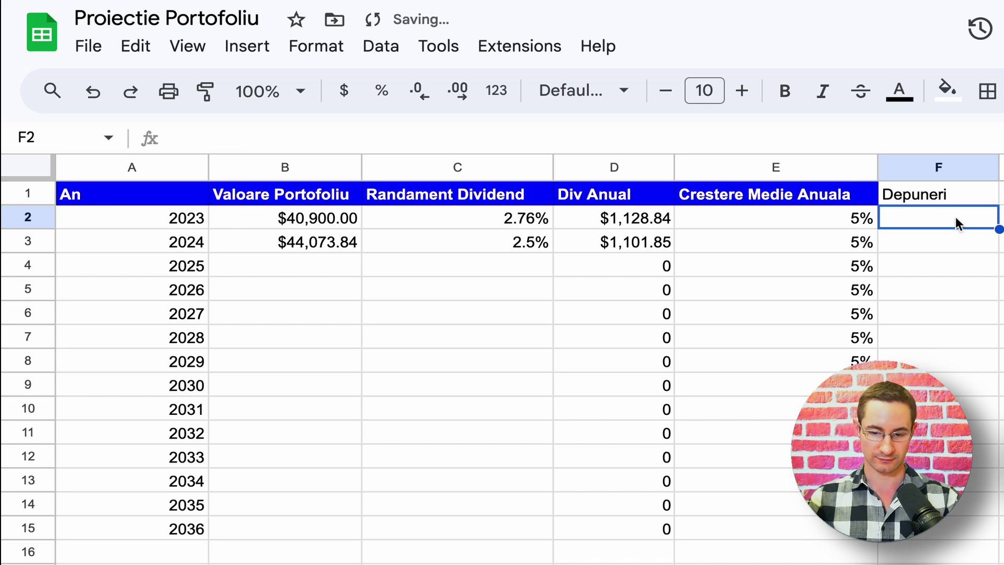
Format the Depuneri header with blue fill and bold white text to match the other headers
left_click(919, 198)
left_click(899, 91)
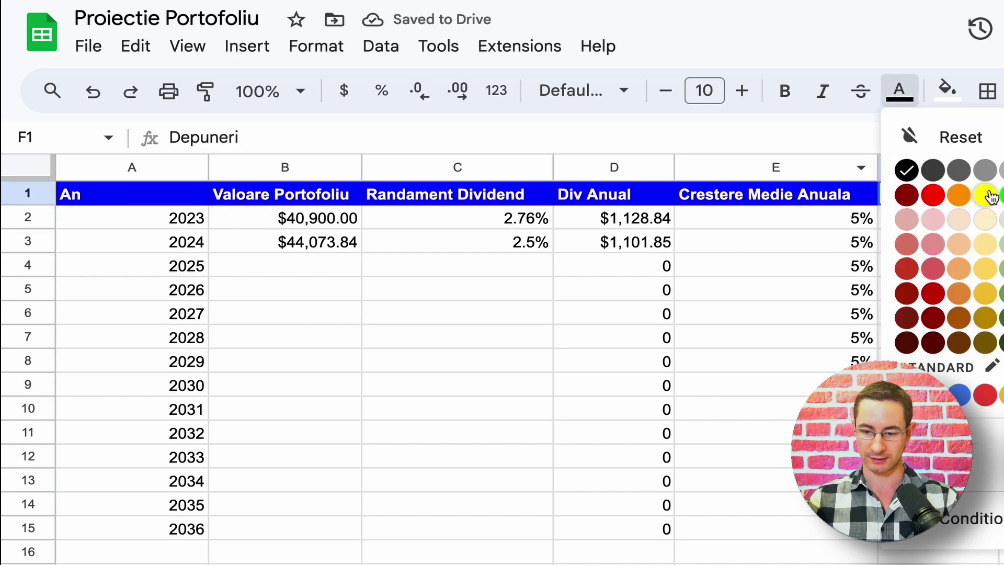
left_click(991, 198)
left_click(947, 90)
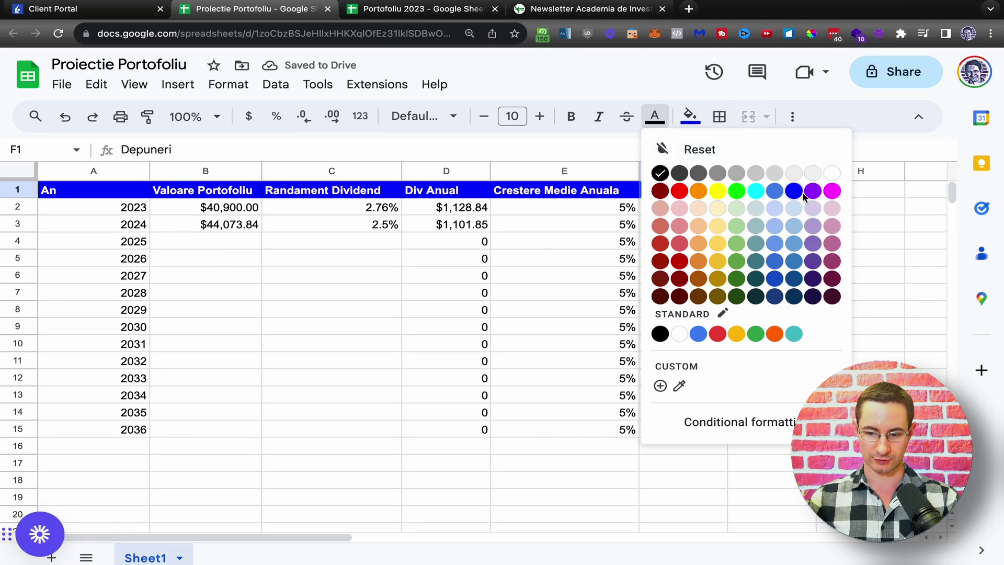
left_click(831, 173)
key("ctrl+b")
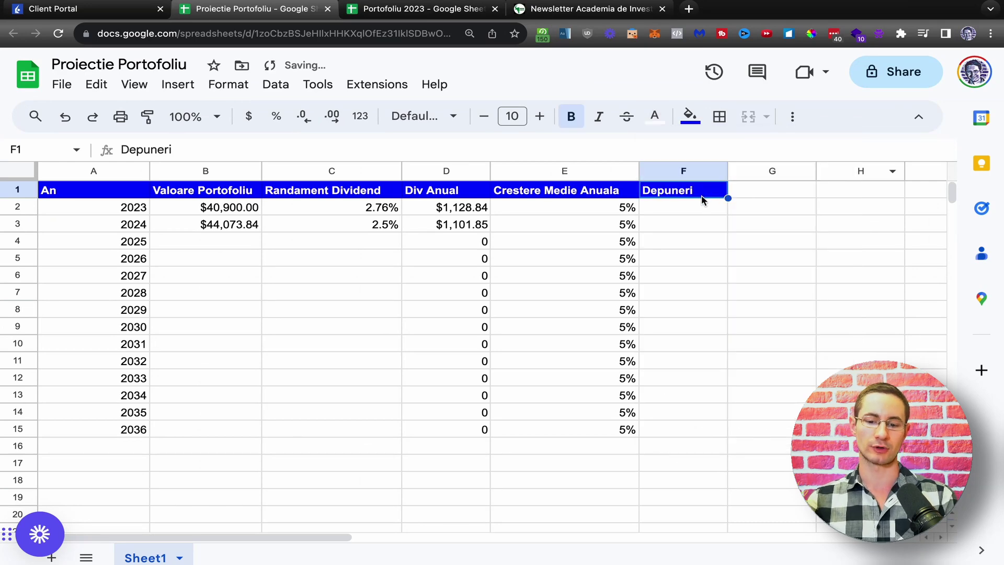
Review the 2023 row cells that feed the 2024 Valoare Portofoliu formula, including the value, dividend and growth cells
left_click(693, 210)
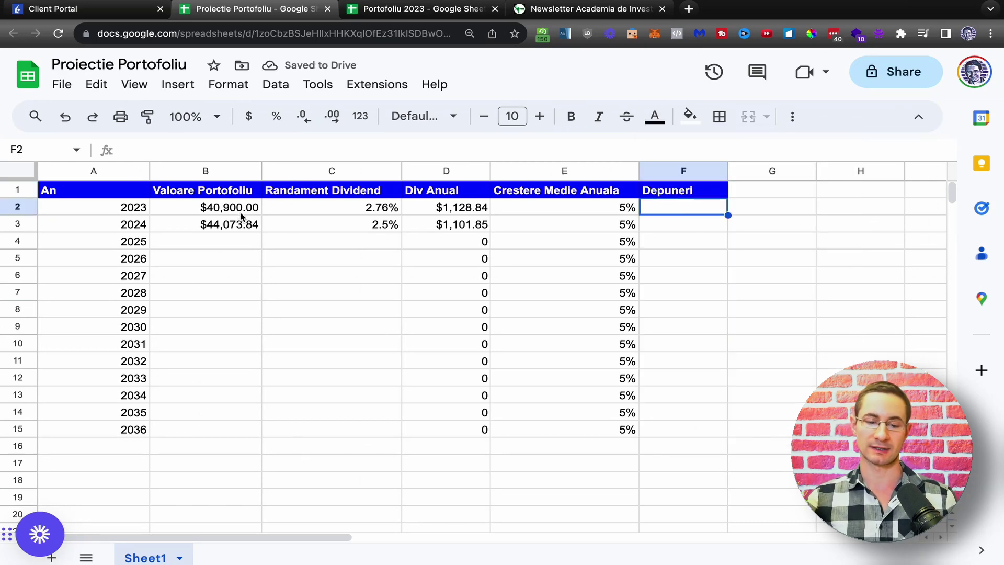
left_click_drag(243, 209, 240, 225)
left_click_drag(361, 208, 583, 207)
left_click(212, 230)
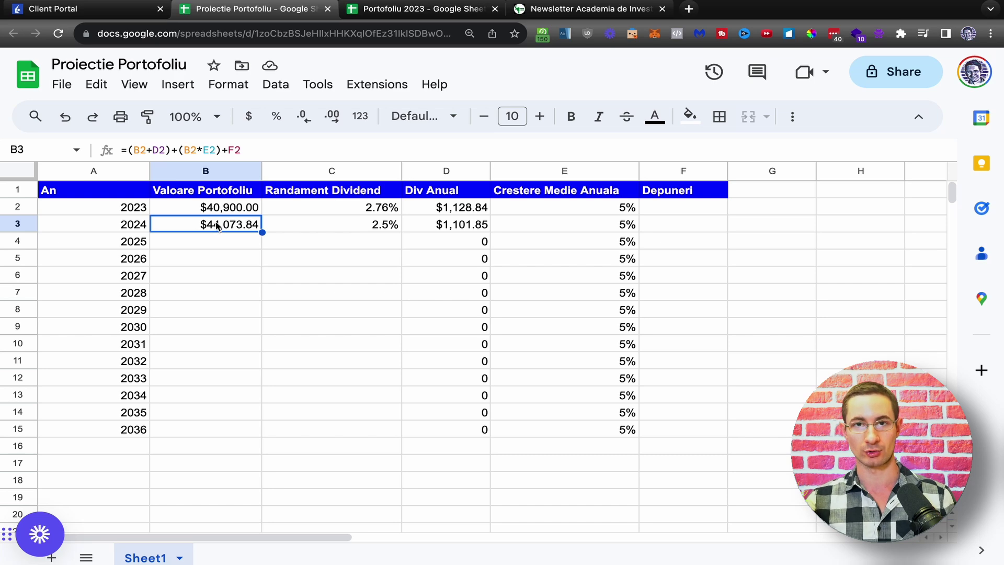
key("Up")
key("Right")
key("Right")
key("Right")
key("Left")
key("Left")
key("Left")
key("Down")
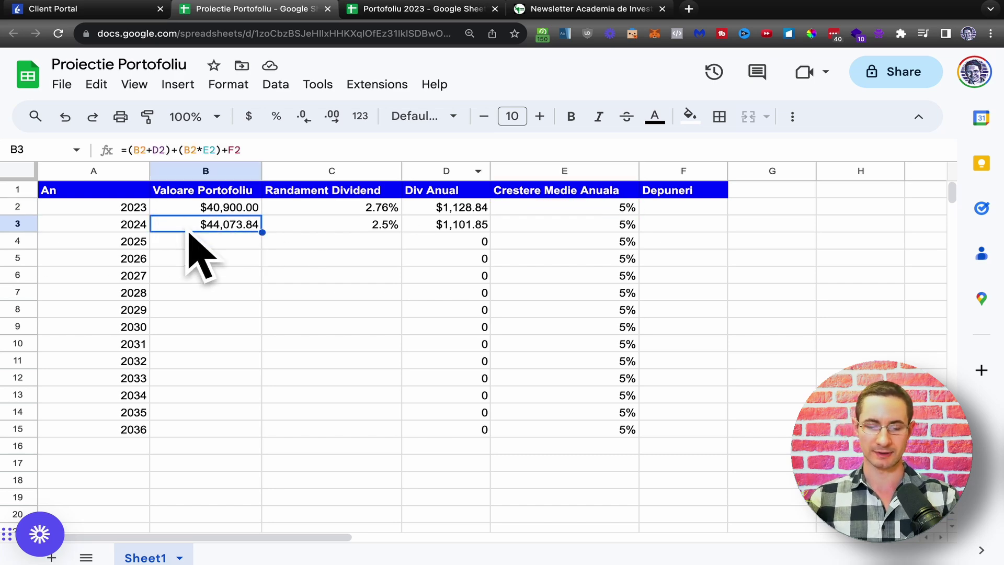
Switch to Interactive Brokers to view the portfolio performance and return to the Proiectie Portofoliu spreadsheet
left_click(99, 10)
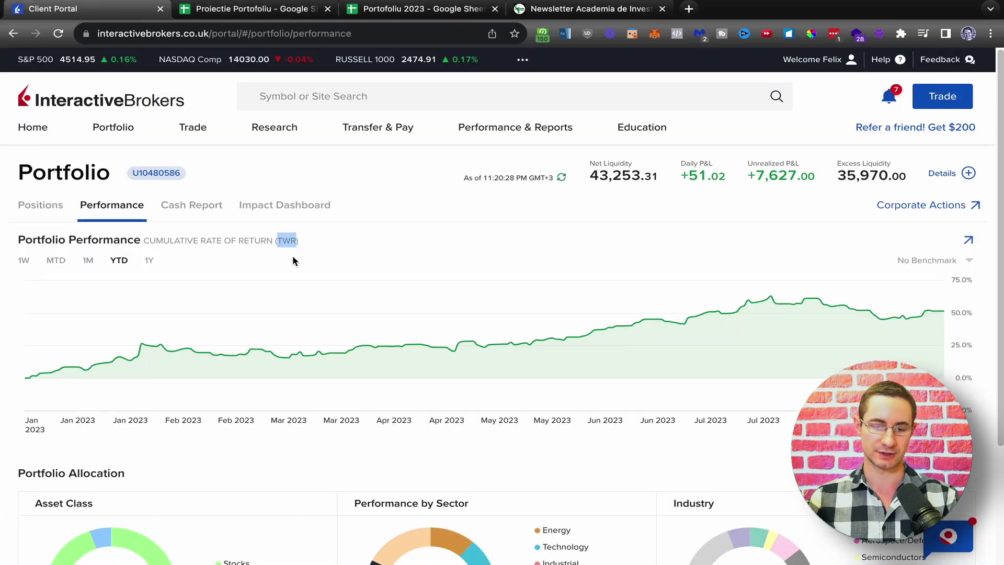
left_click(230, 10)
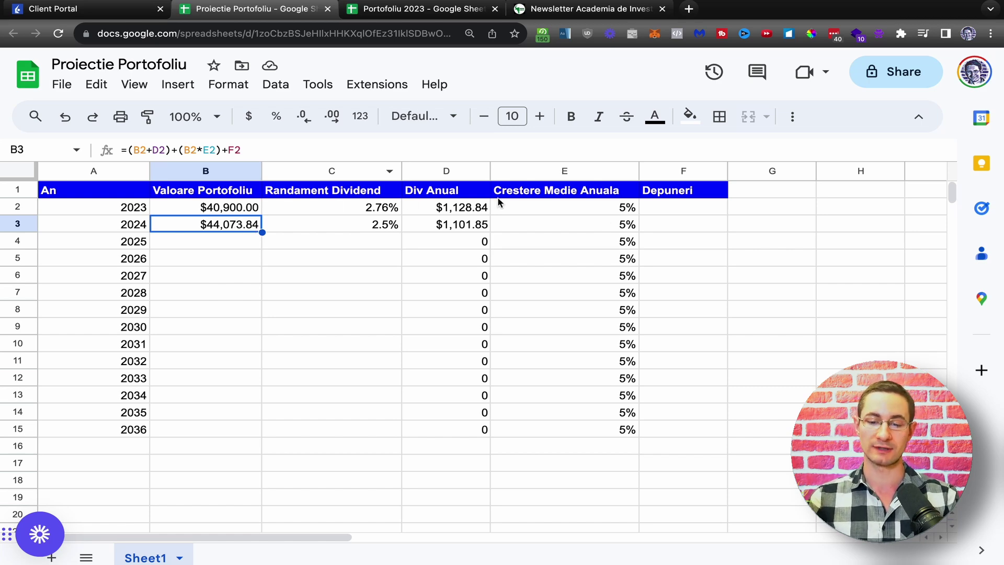
Enter 12000 as the 2023 Depuneri amount and check the 2024 Valoare Portofoliu cell
left_click(697, 212)
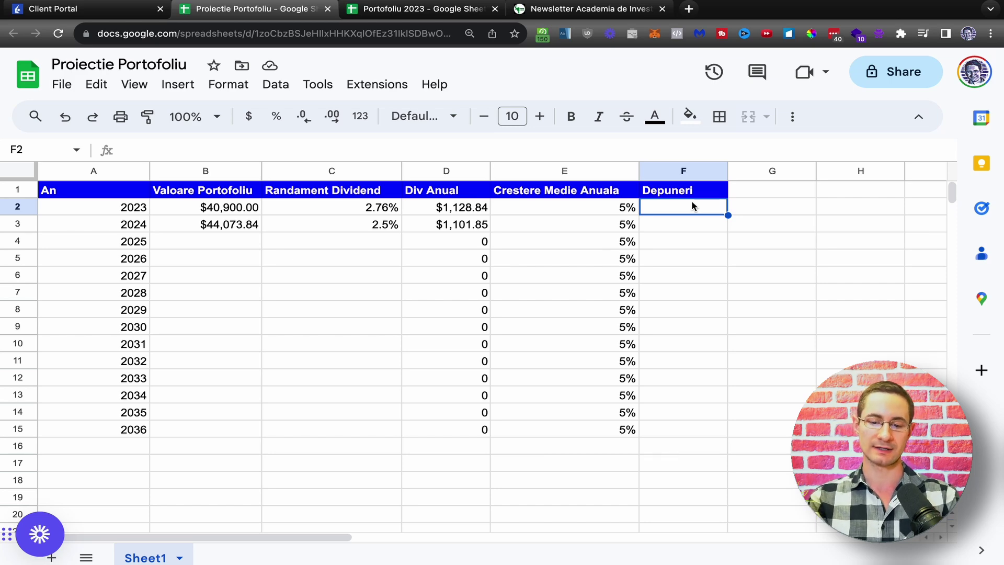
type("12000")
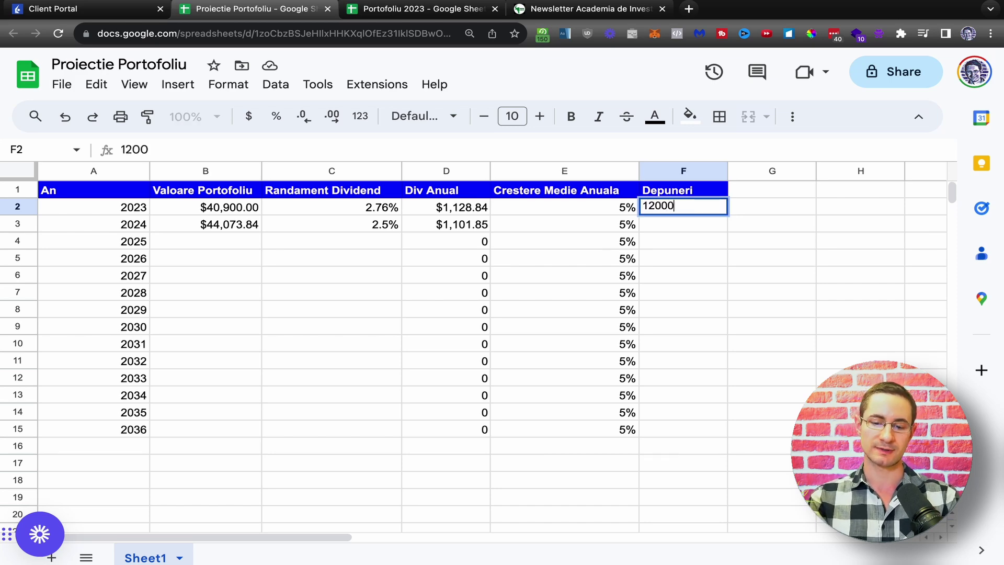
key("Return")
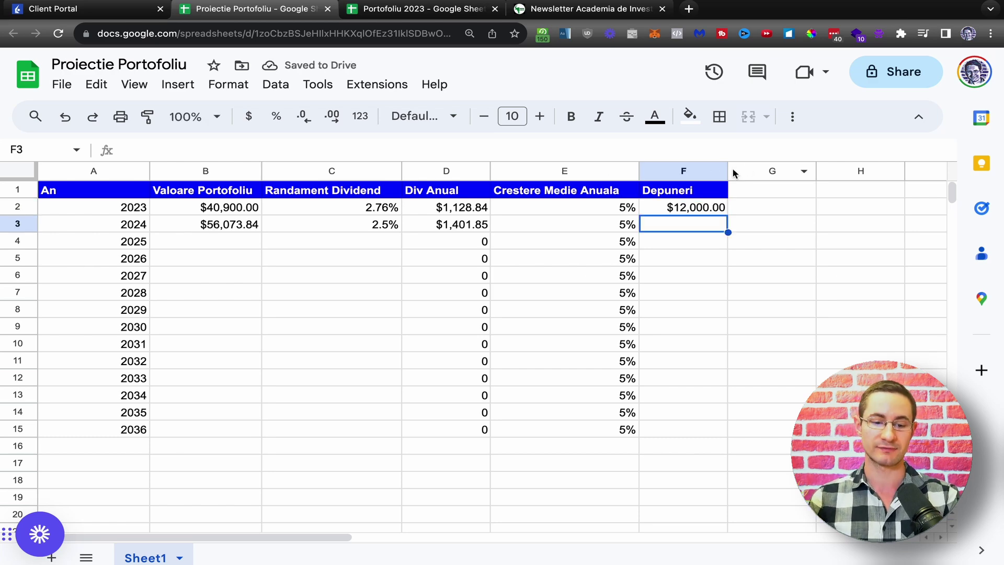
left_click(243, 228)
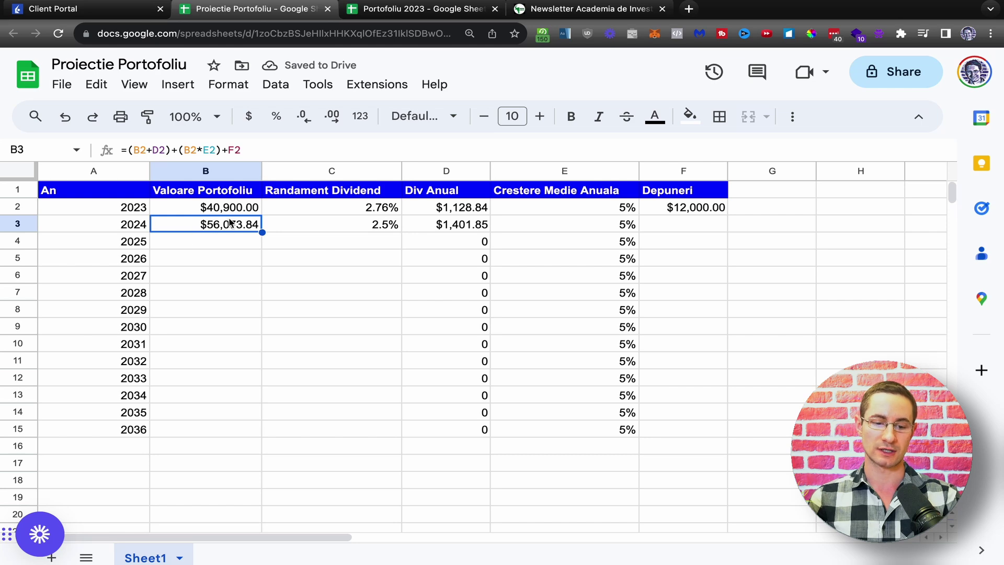
Set the 2023 Depuneri amount to 1200 and check the 2024 Valoare Portofoliu cell
left_click(711, 207)
key("Delete")
type("1200")
key("Return")
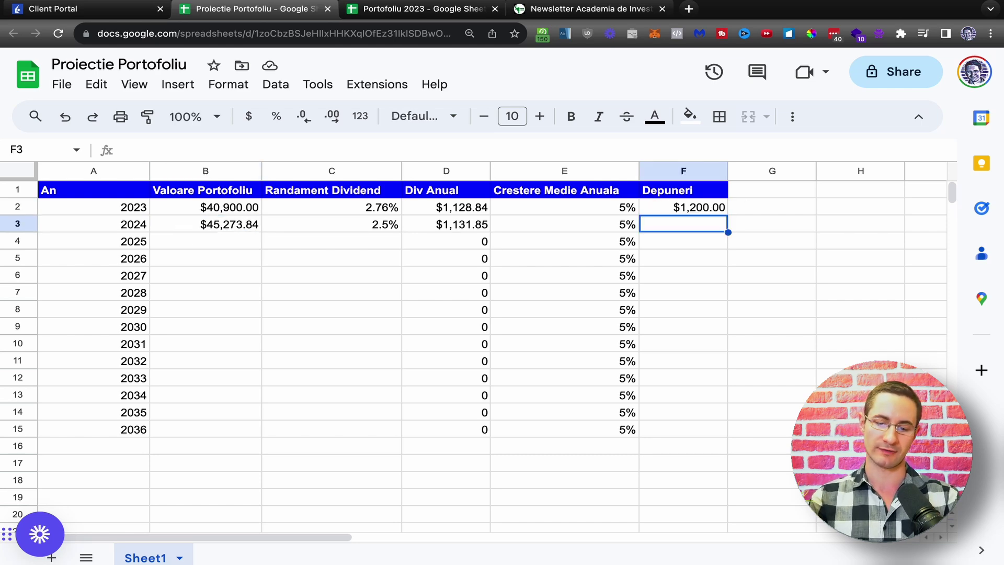
left_click(683, 207)
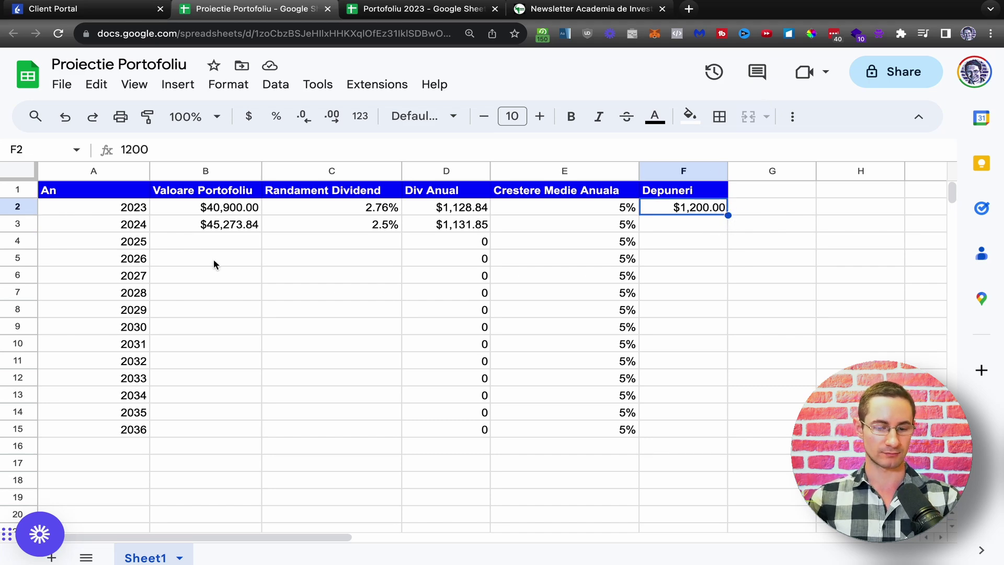
left_click(230, 223)
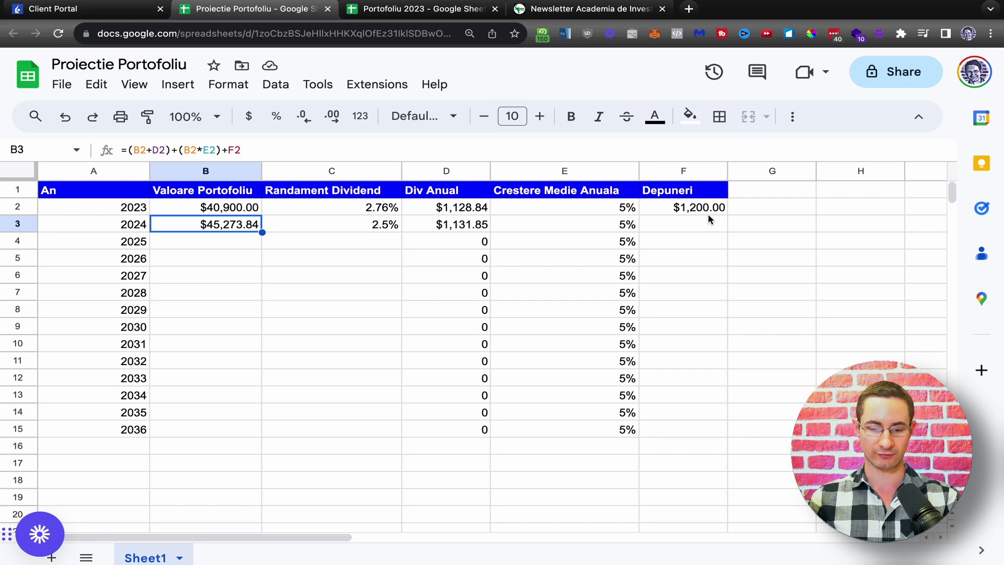
Set the 2025 Randament Dividend to 2% and fill it down through 2036
left_click(395, 228)
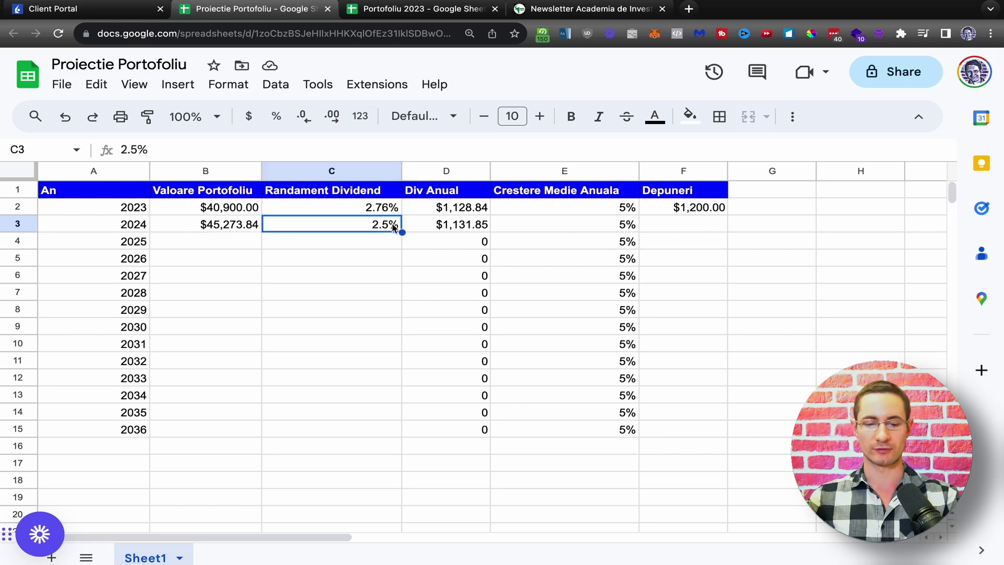
left_click(396, 242)
type("2%%")
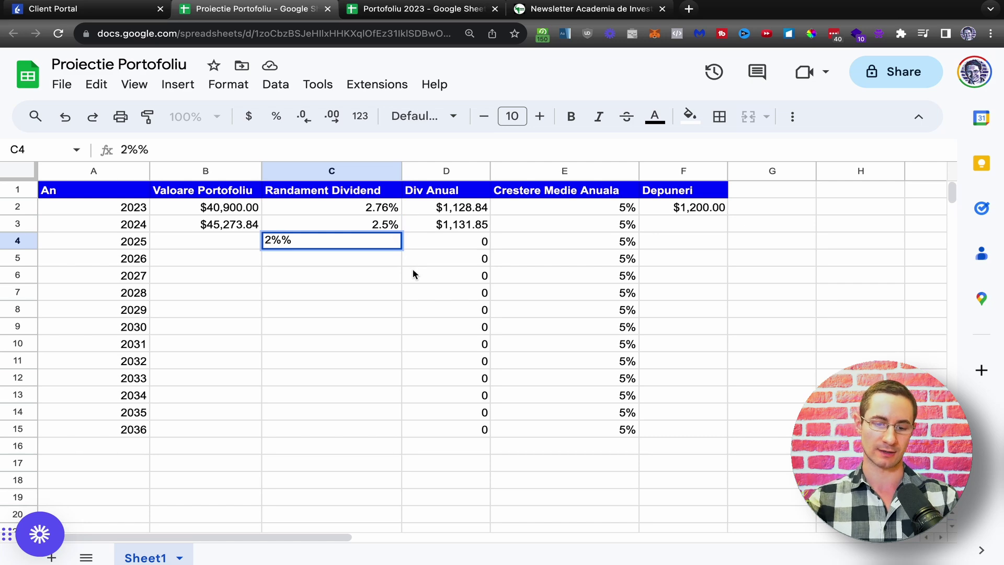
key("BackSpace")
key("Return")
key("Up")
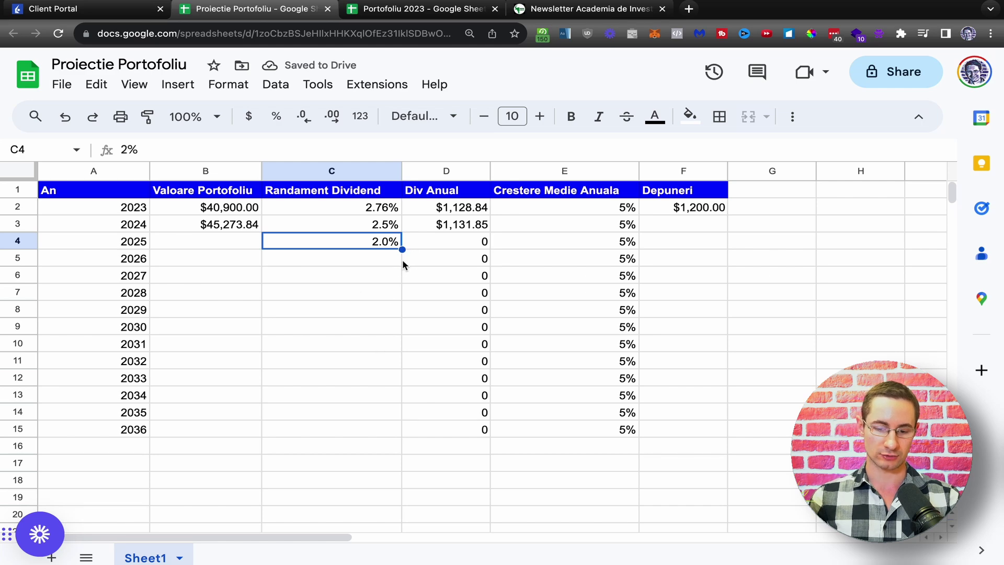
left_click_drag(402, 250, 391, 430)
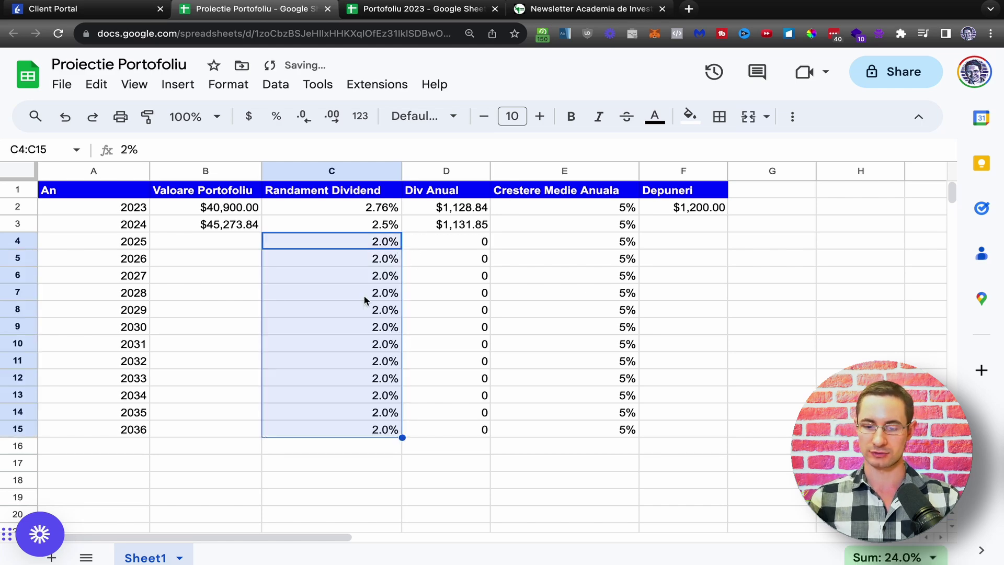
Fill the 2023 Depuneri amount and the 2024 Valoare Portofoliu formula down through 2036
left_click(713, 212)
left_click_drag(728, 216, 715, 427)
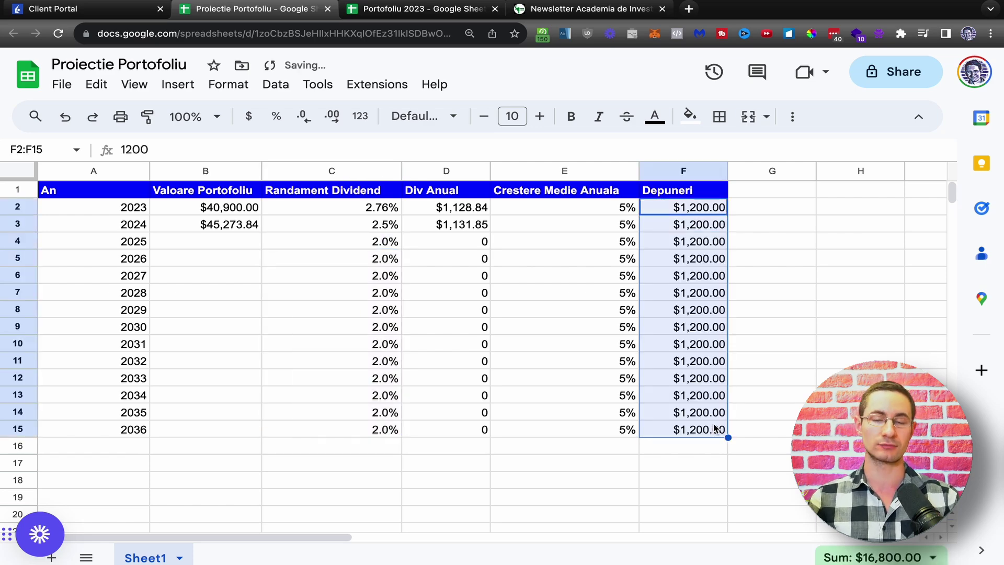
left_click(258, 225)
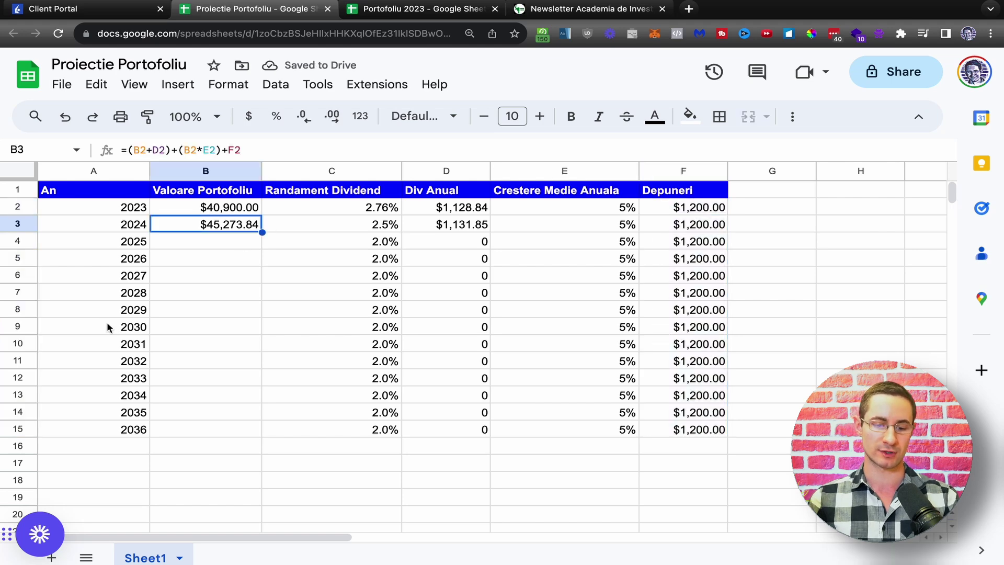
left_click(128, 427)
left_click(196, 230)
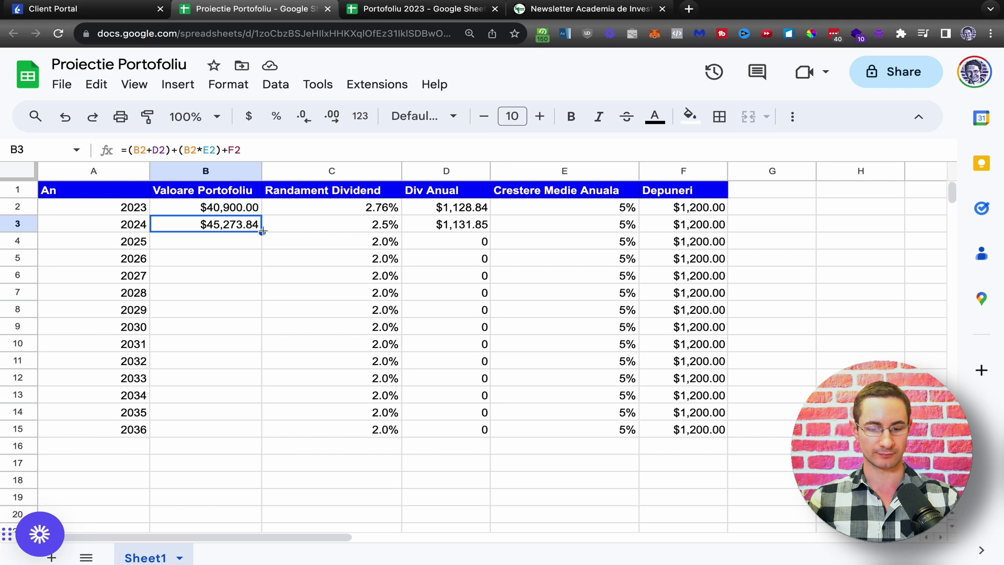
left_click_drag(262, 232, 255, 422)
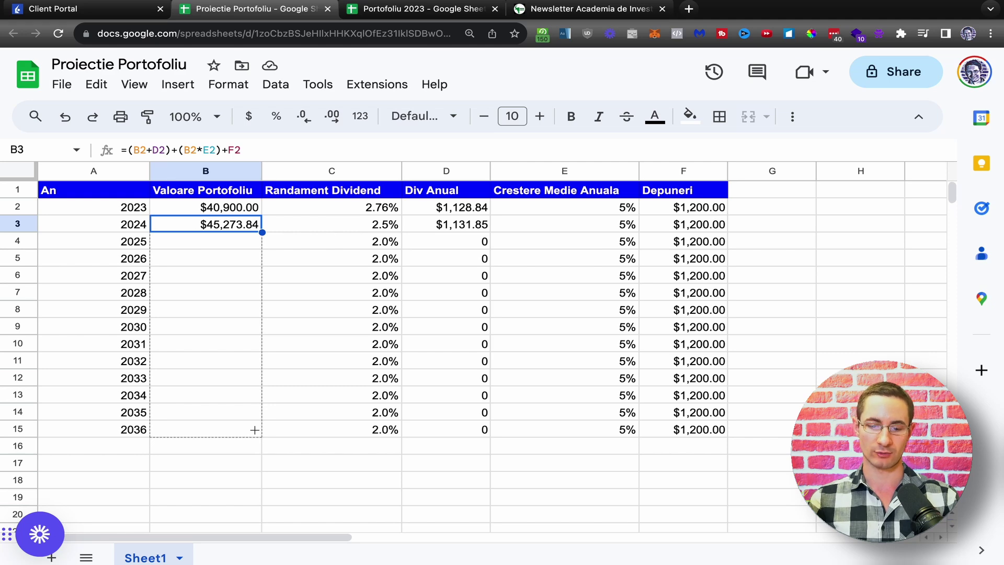
left_click_drag(255, 425, 255, 424)
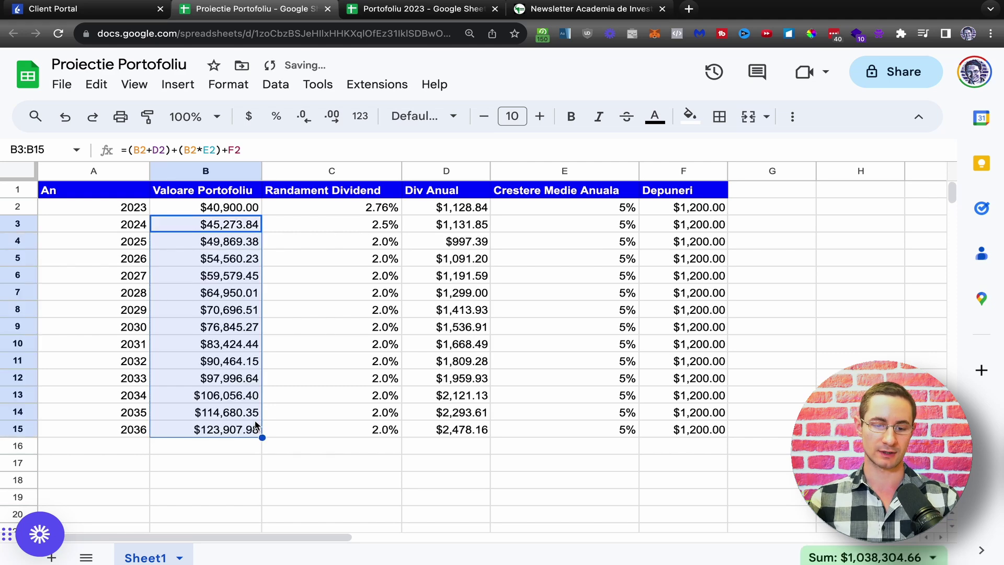
Examine the projected 2036 row, comparing its Valoare Portofoliu, Randament Dividend and Div Anual with the 2023 dividend
left_click_drag(144, 431, 689, 434)
left_click(199, 433)
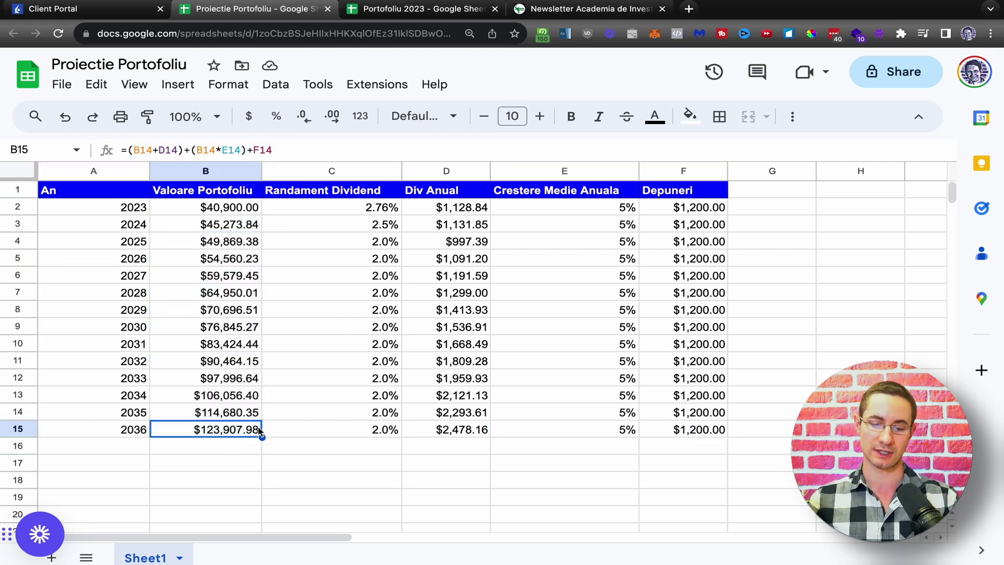
left_click(460, 212)
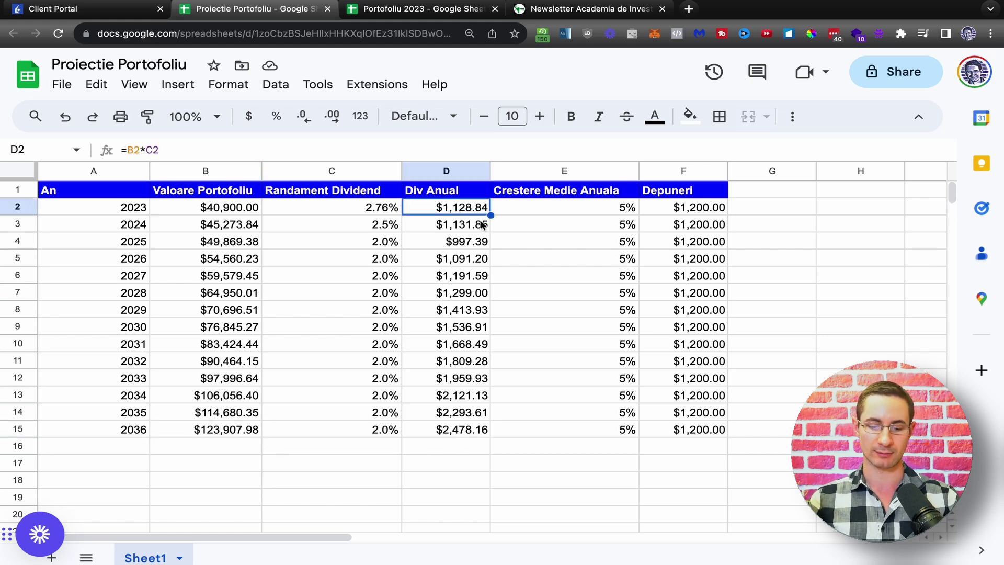
left_click(467, 430)
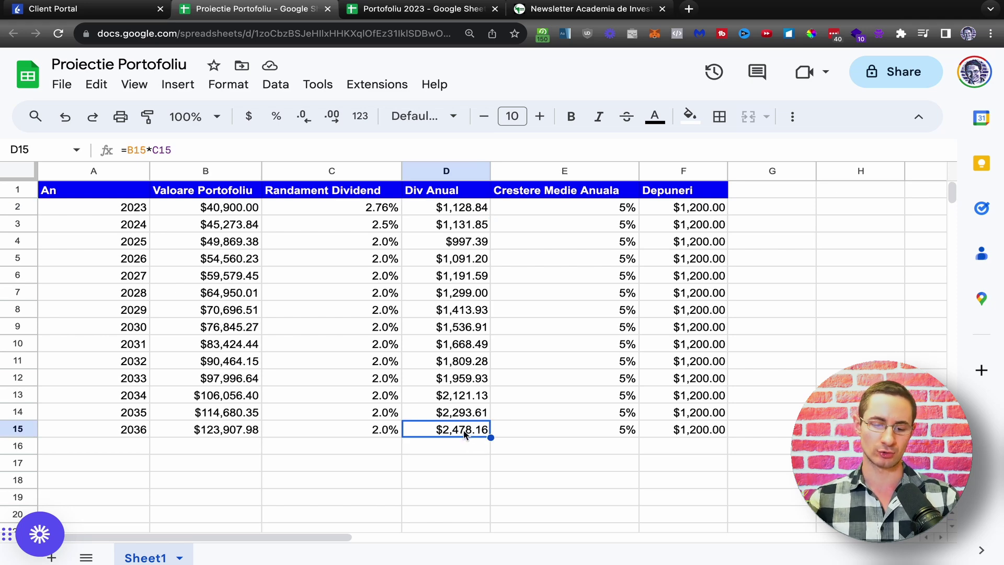
left_click(366, 433)
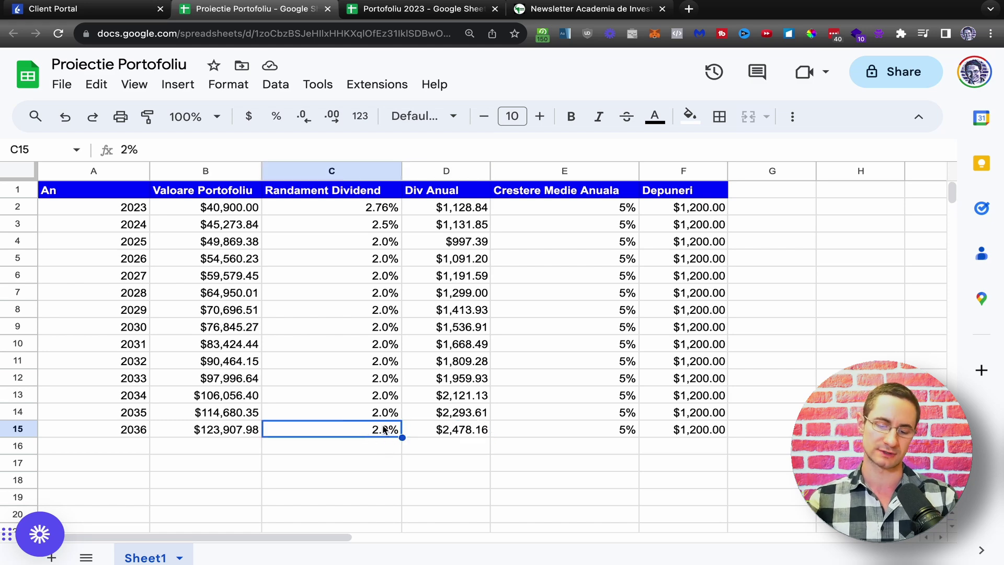
left_click(424, 429)
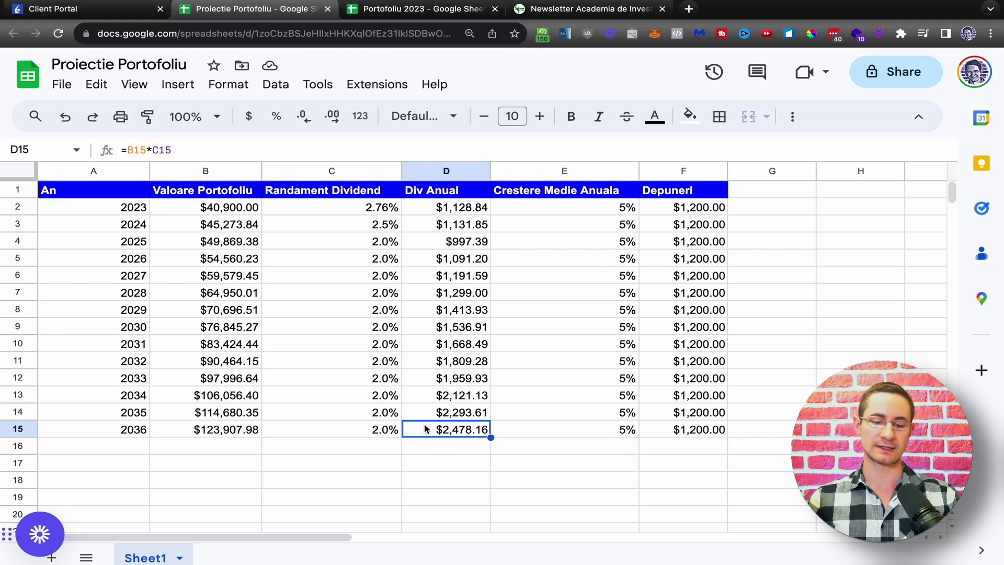
left_click(382, 432)
left_click(235, 431)
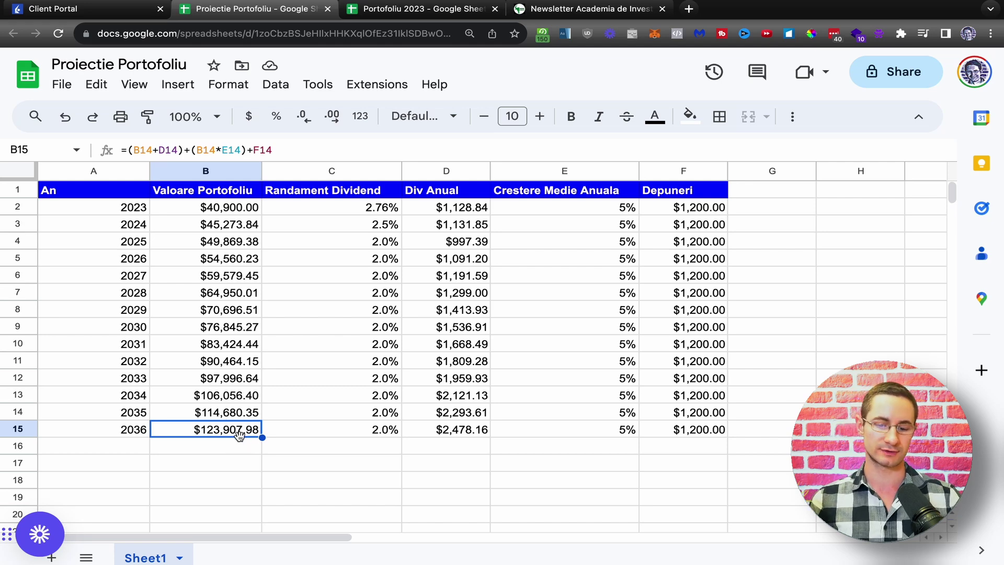
Try a 5% Randament Dividend for 2036, check the 2036 Div Anual, and undo the change
left_click(360, 432)
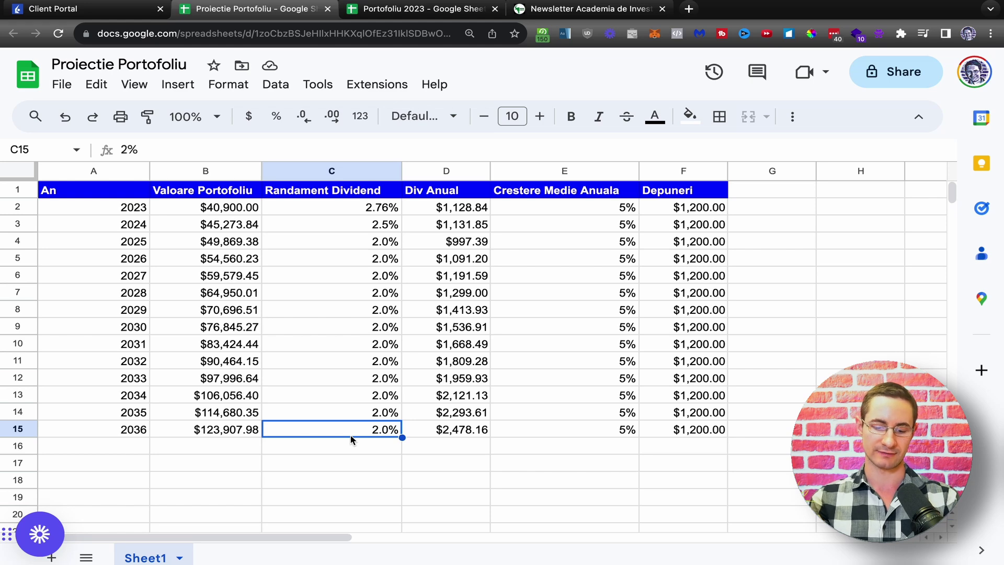
type("5")
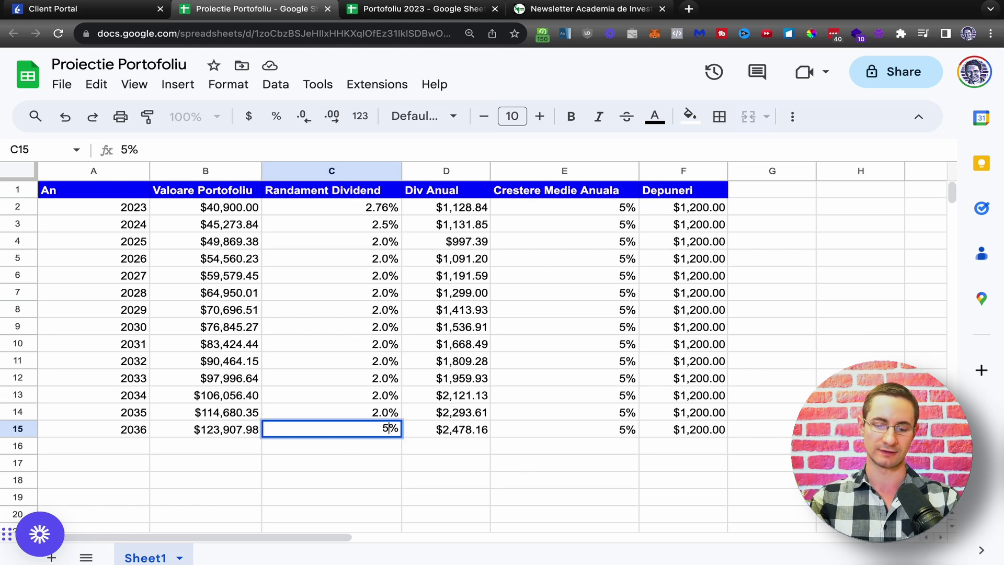
key("Return")
left_click(446, 429)
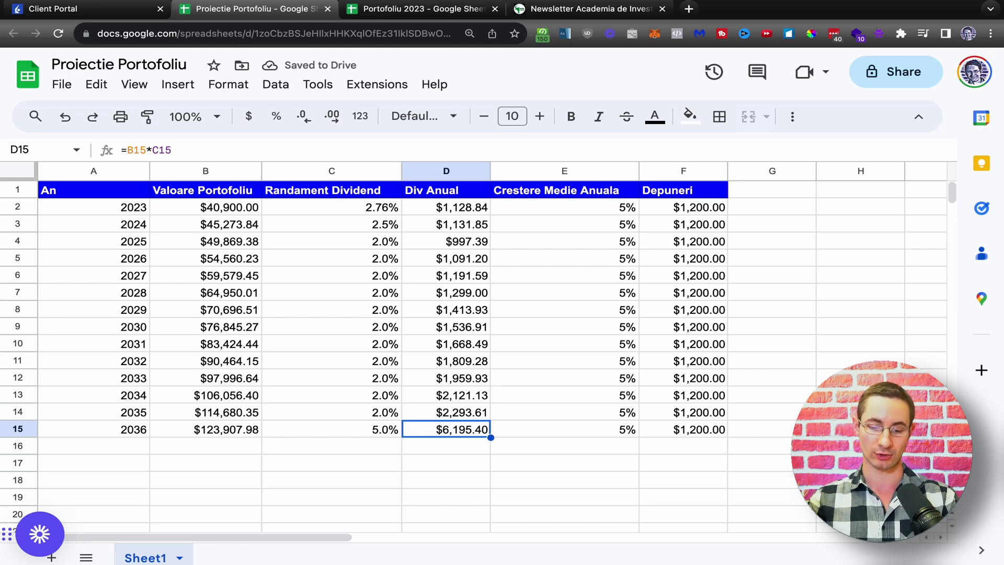
key("ctrl+z")
Set the 2023 Depuneri amount to 6000 and check the 2036 Valoare Portofoliu cell
left_click(701, 212)
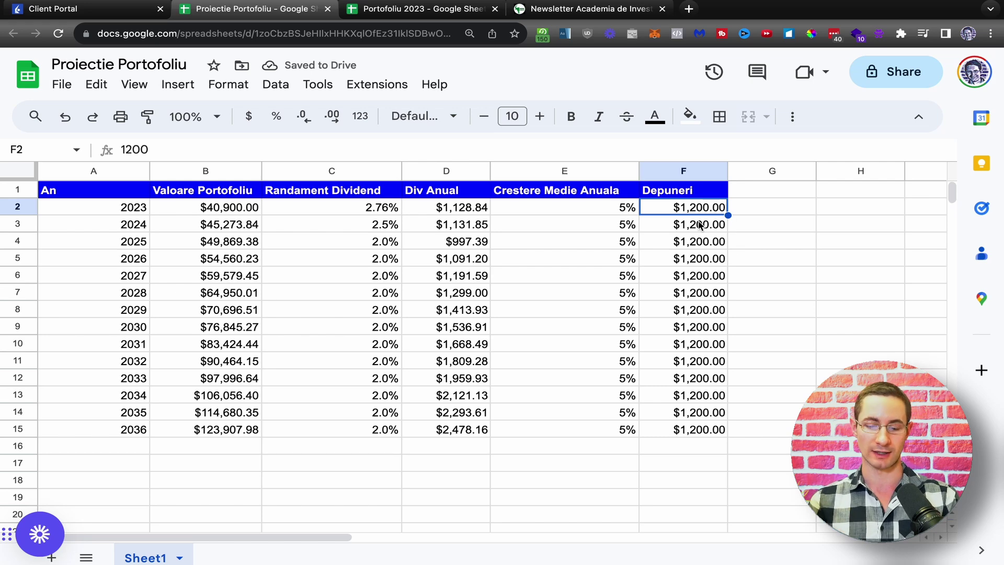
type("6")
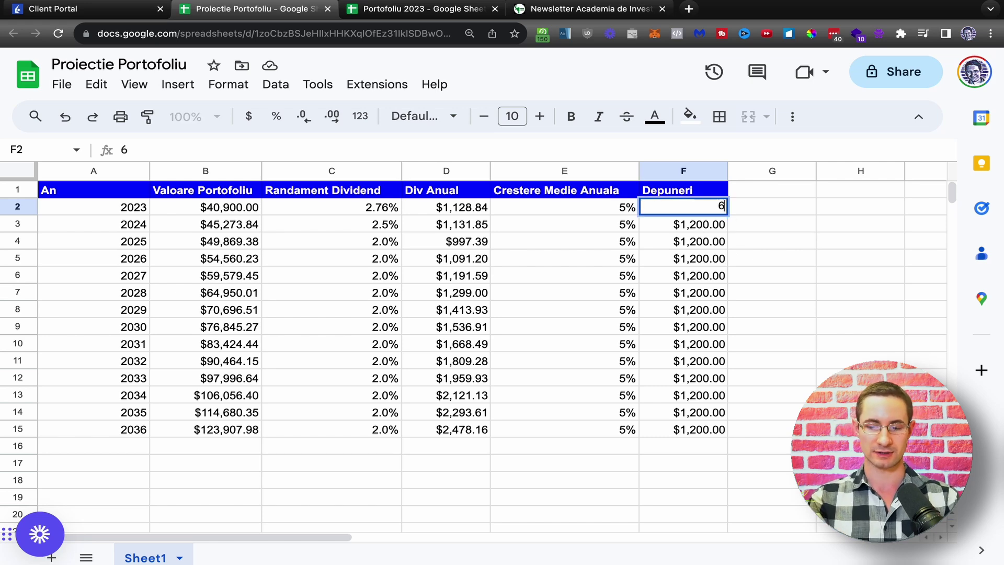
type("000")
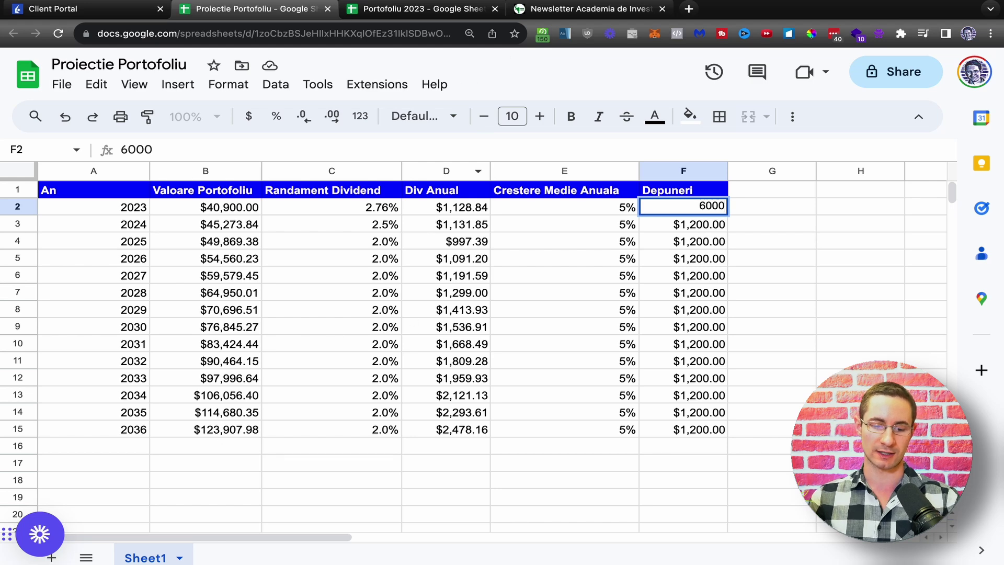
key("Return")
left_click(230, 428)
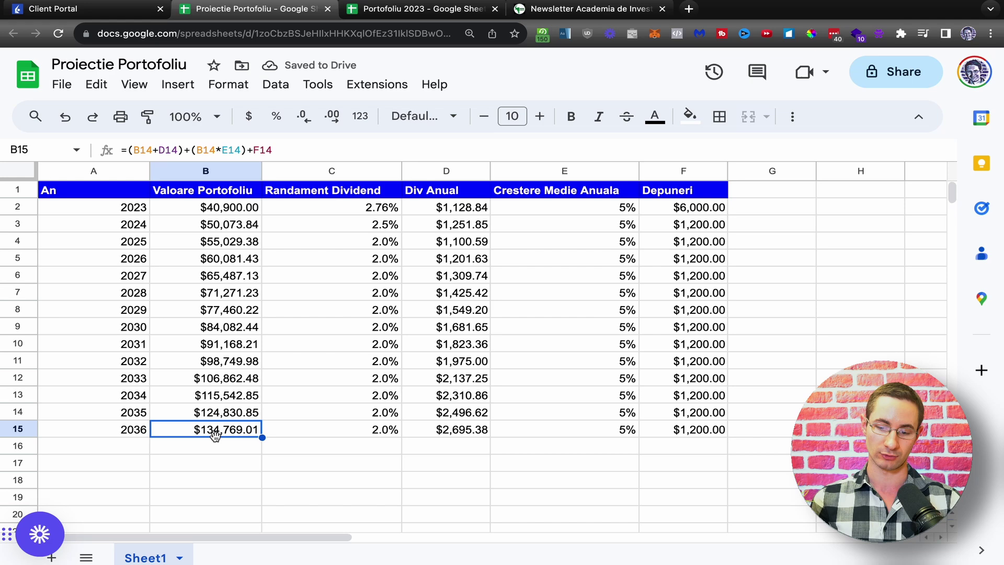
Set the 2024 Depuneri amount to 6000 and check the 2036 Valoare Portofoliu cell again
left_click(676, 224)
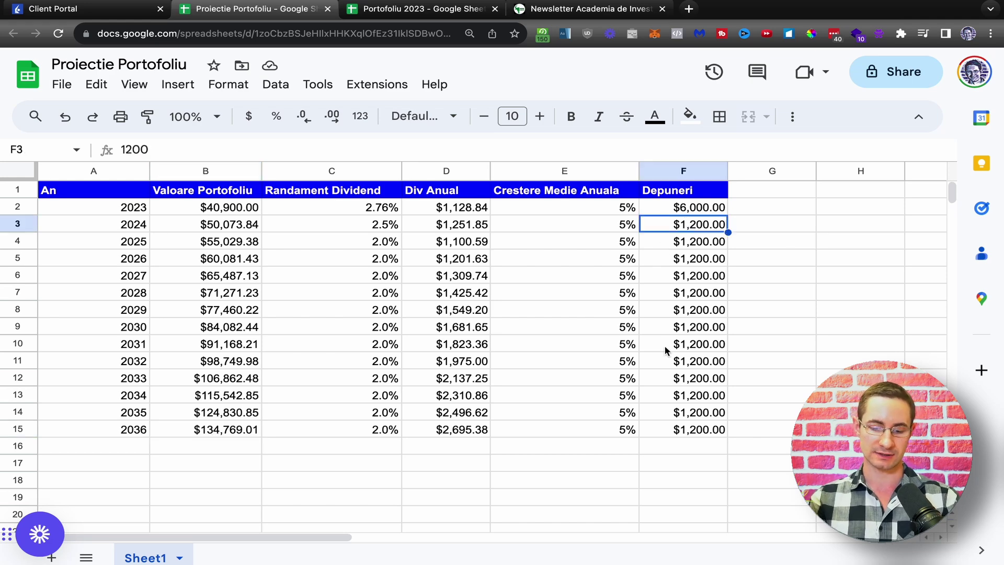
type("6000")
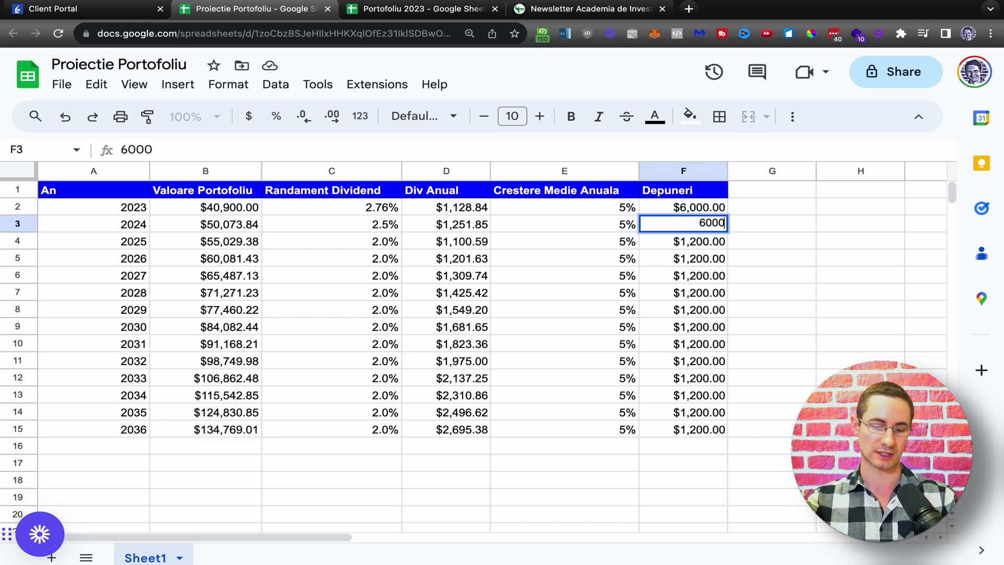
key("Return")
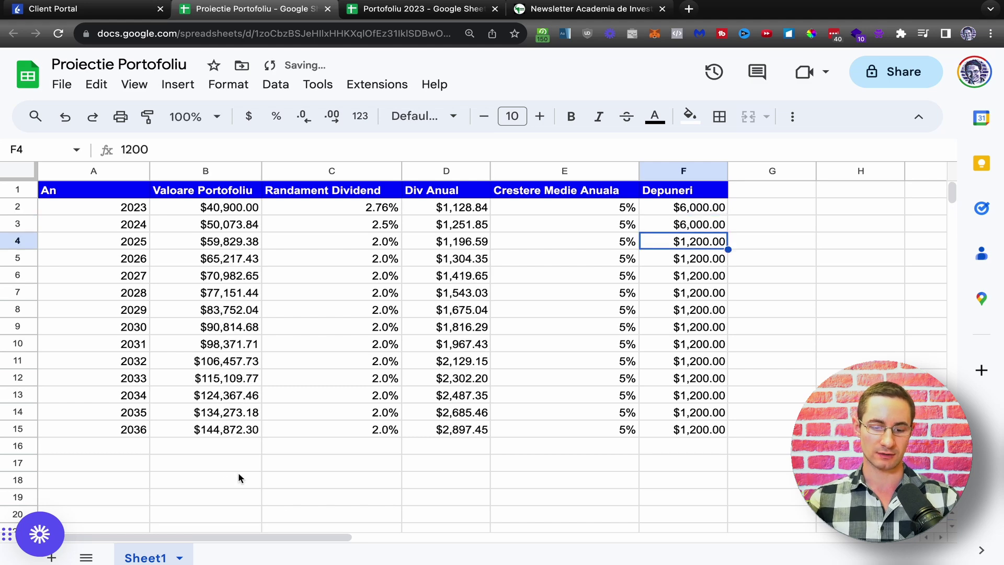
left_click(238, 430)
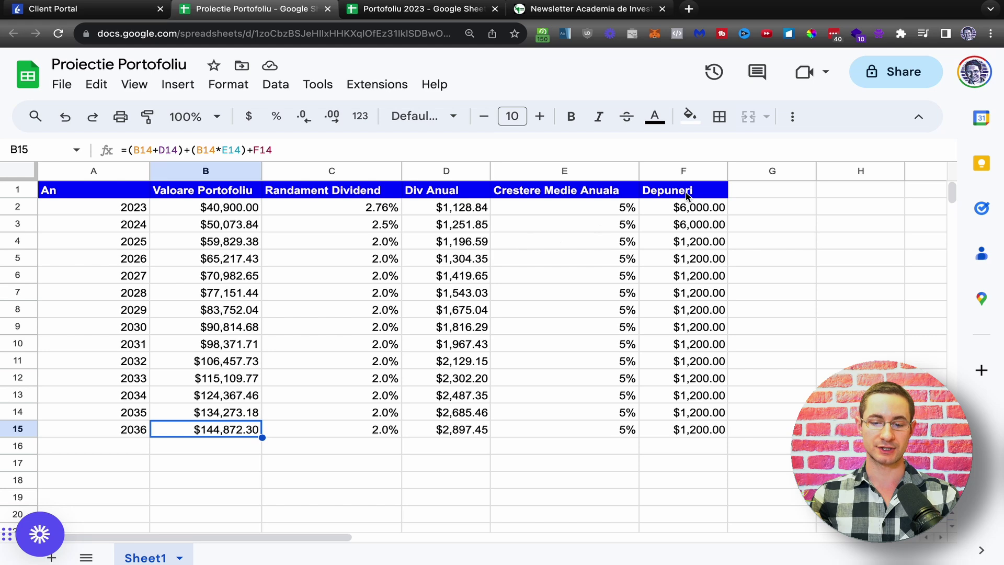
Fill the 6000 Depuneri amounts of 2023 and 2024 down through 2036 and check the final portfolio value
left_click_drag(691, 208, 718, 224)
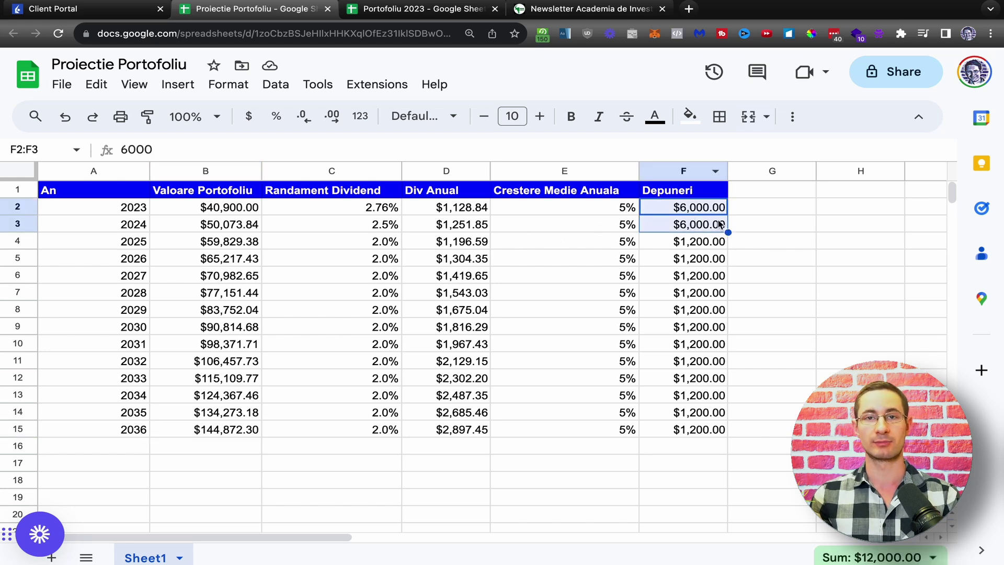
left_click_drag(729, 231, 725, 435)
left_click(241, 434)
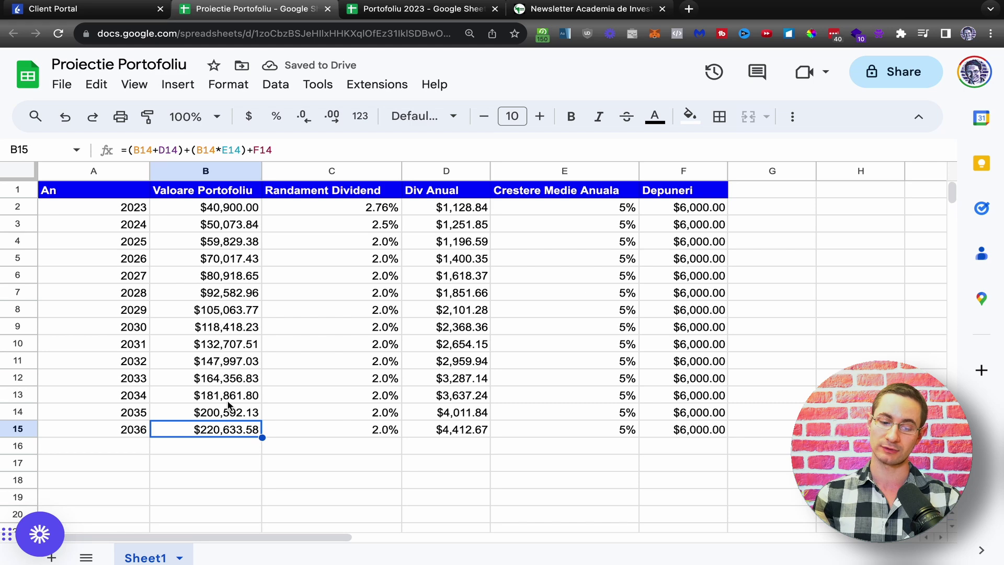
Set the 2036 Randament Dividend to 5% and check the 2036 Div Anual cell
key("Right")
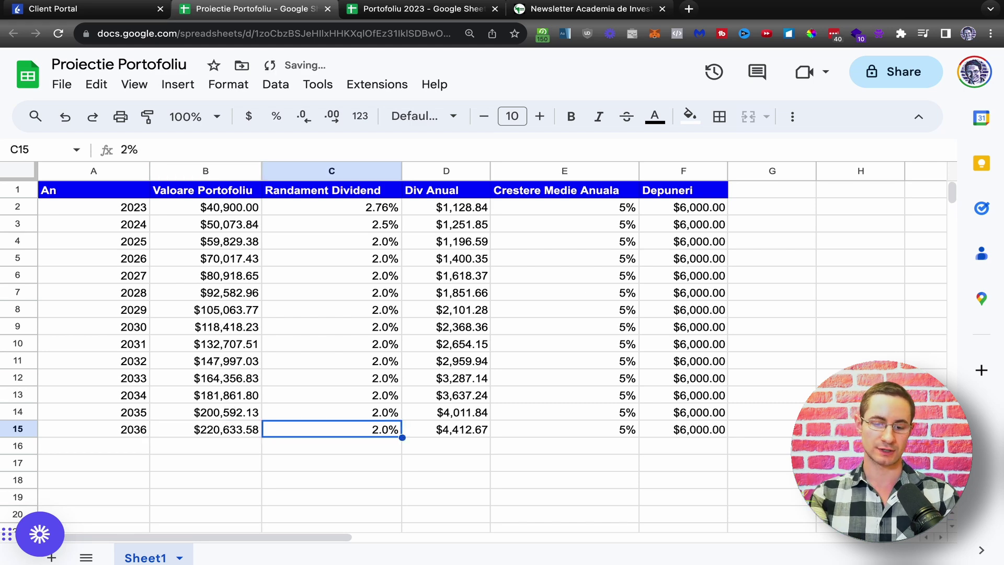
type("5")
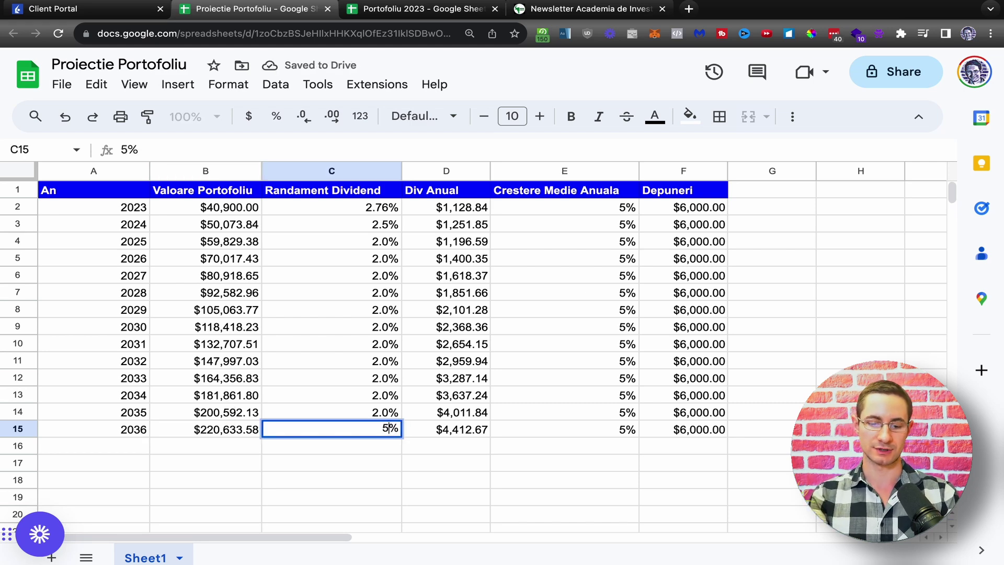
key("Return")
key("Right")
key("Up")
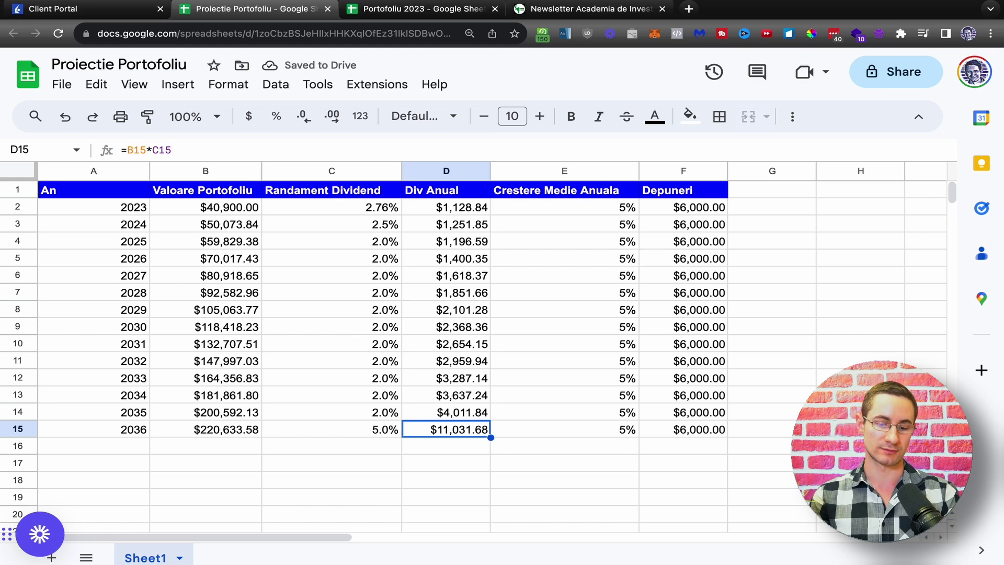
Extend the year series in the An column from 2036 to 2039
left_click(135, 431)
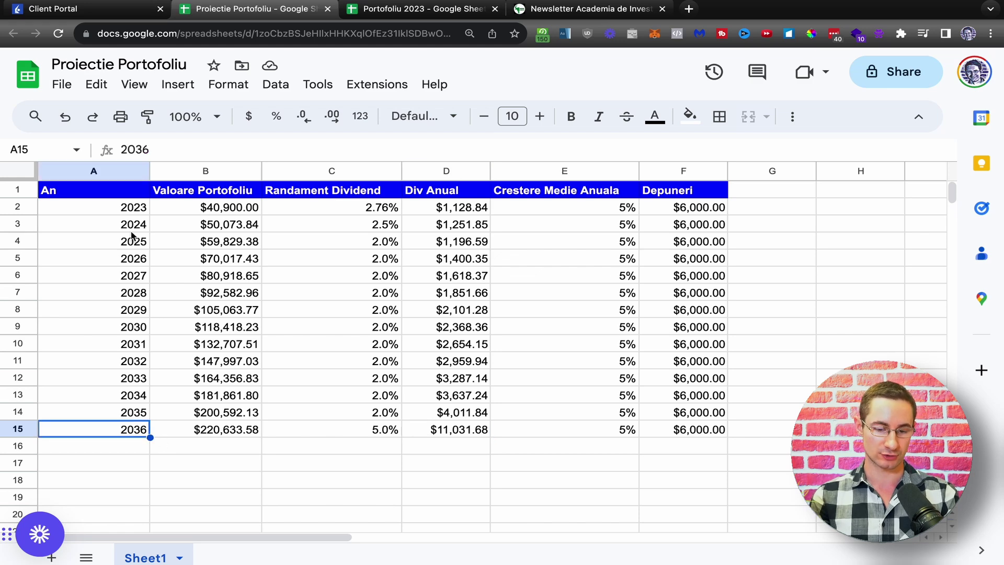
left_click(129, 209)
left_click(122, 433, "shift")
left_click_drag(150, 437, 146, 484)
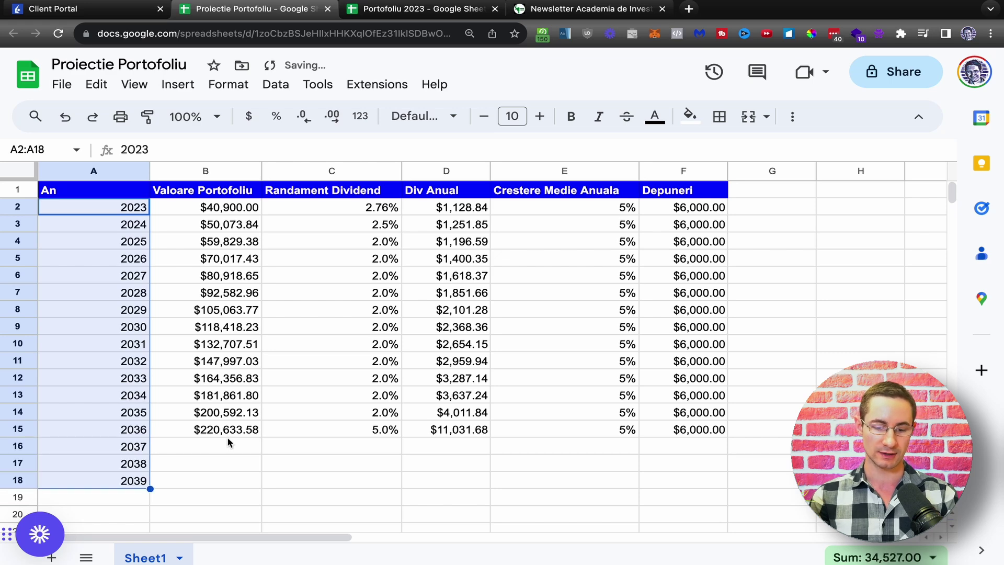
Fill the 2036 row from Valoare Portofoliu to Depuneri down through 2039 and check the 2039 portfolio value
left_click(244, 437)
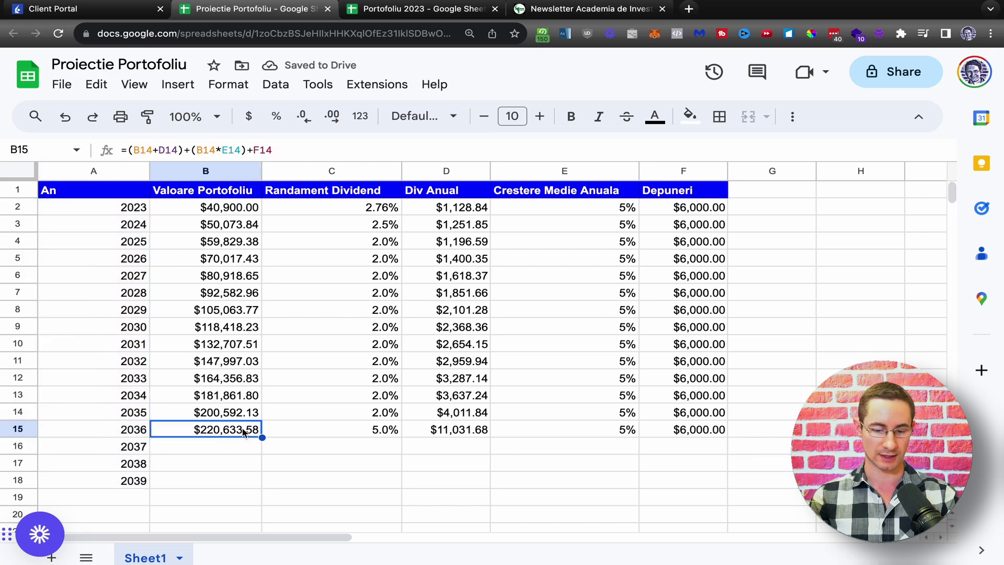
left_click_drag(255, 434, 730, 480)
left_click(214, 483)
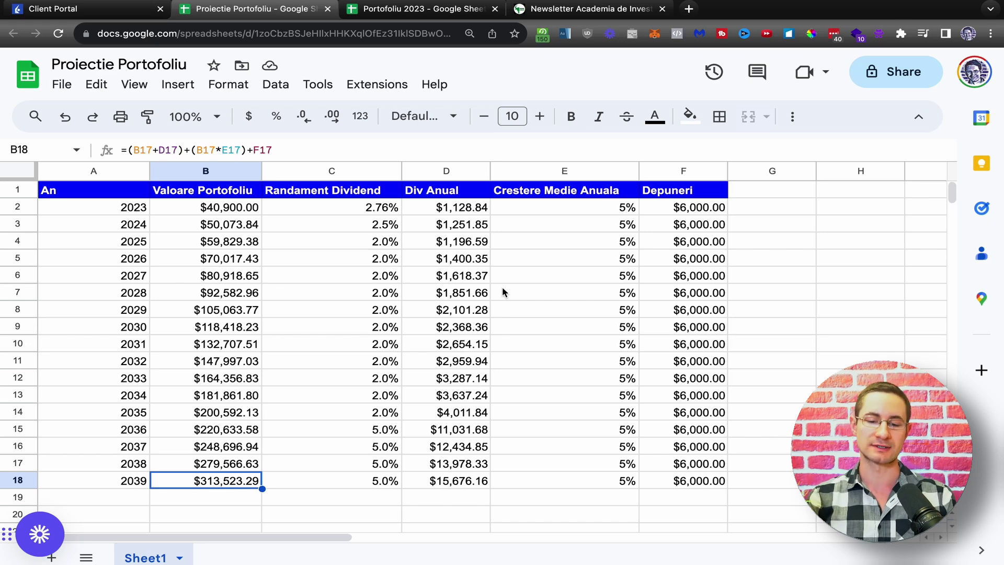
Set the Crestere Medie Anuala to -10% for 2028 and to 10% for 2031
left_click_drag(608, 212, 593, 466)
left_click(565, 292)
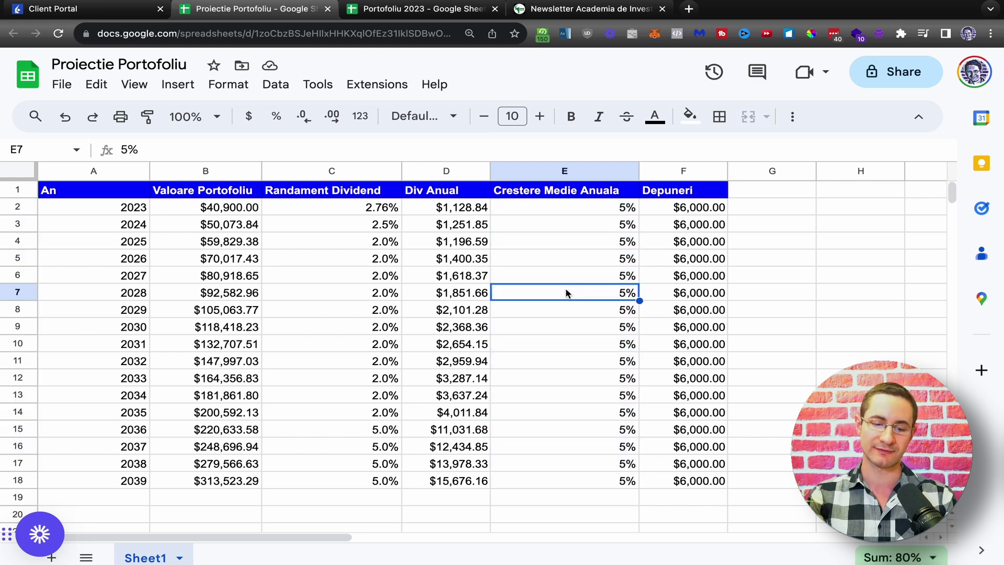
type("-10")
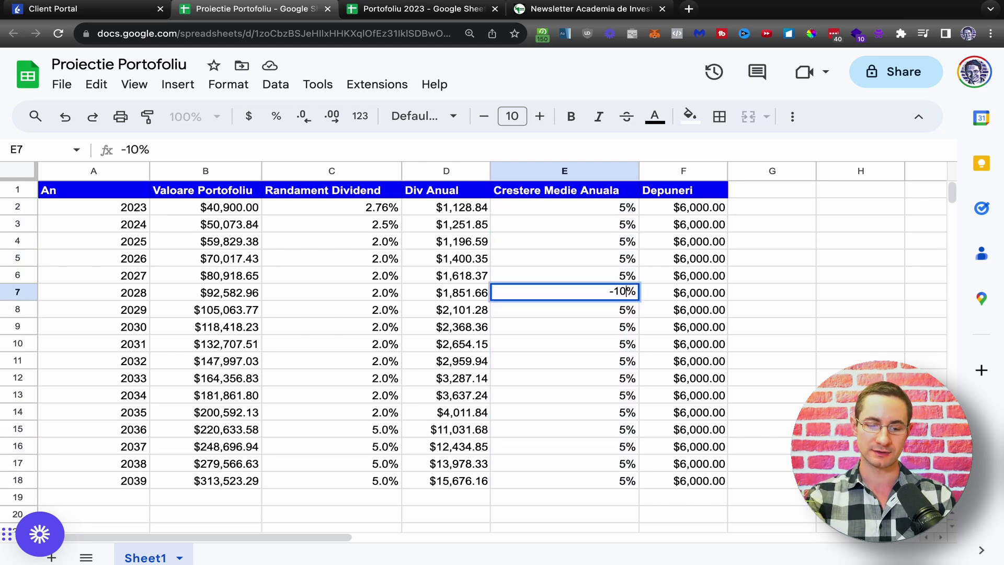
key("Return")
key("Down")
key("Down")
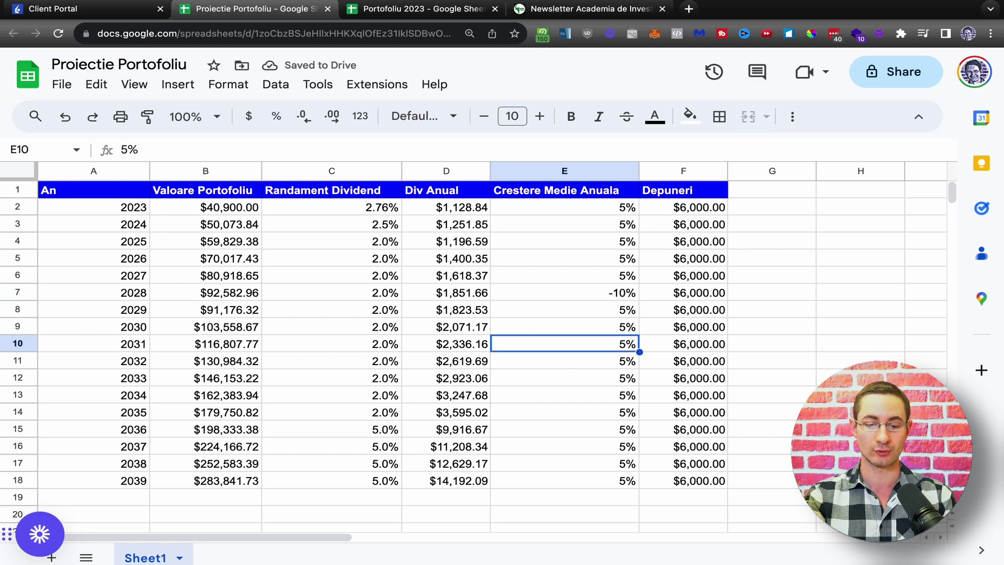
type("10")
key("Return")
Set the Crestere Medie Anuala to -10% for 2034 and to 20% for 2036
key("Down")
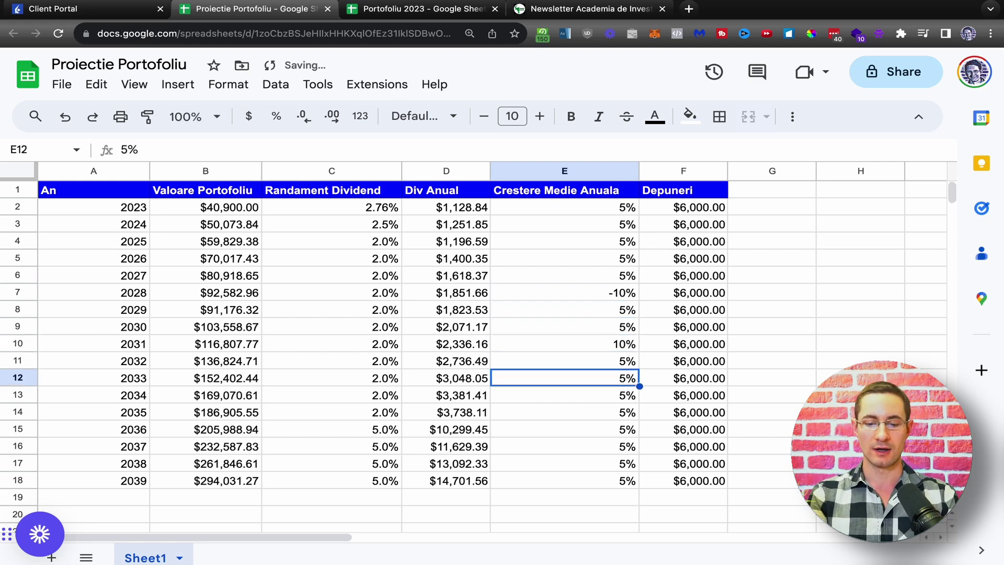
key("Down")
type("-10")
key("Return")
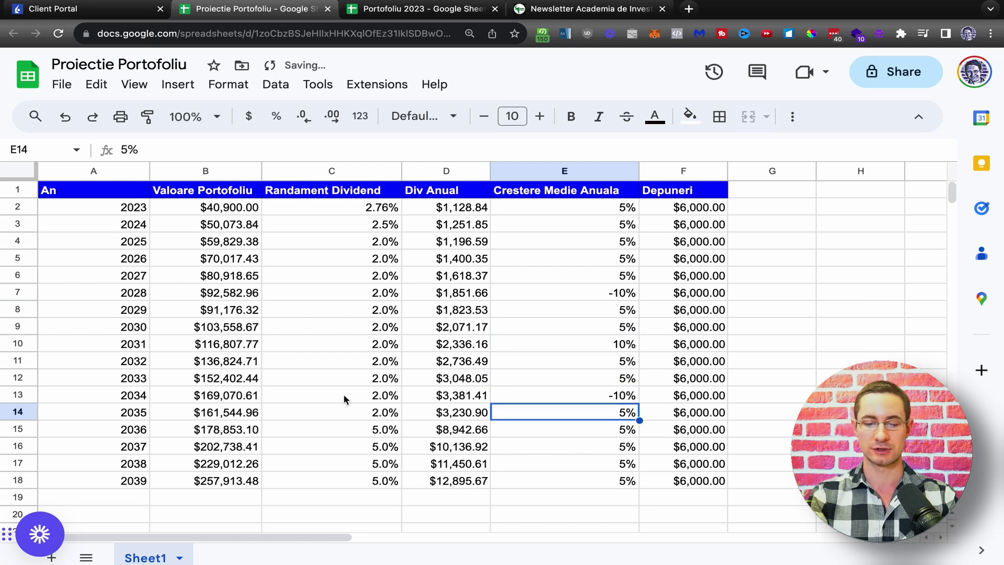
key("Down")
type("20")
key("Return")
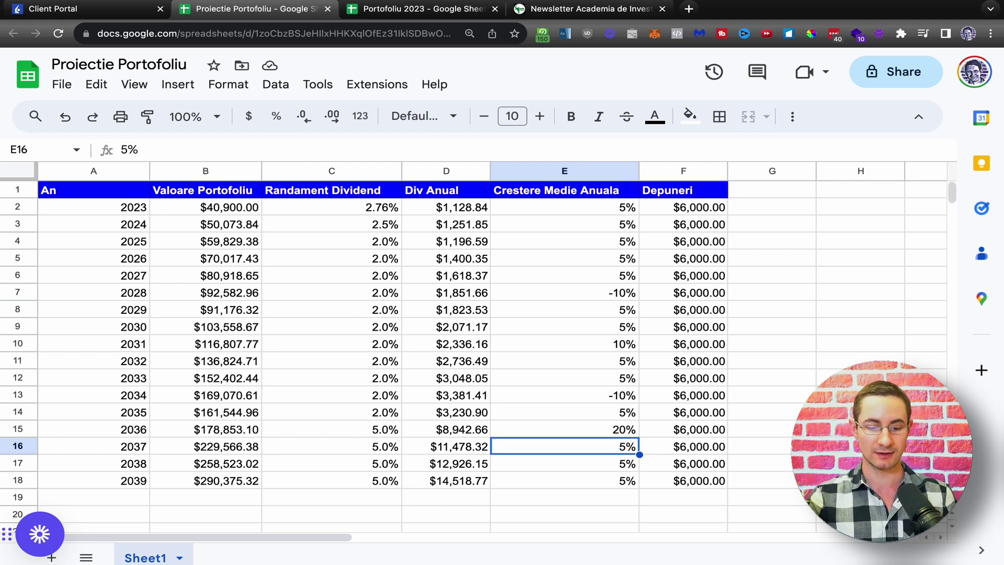
Check the 2039 Valoare Portofoliu cell and examine the An series and the Depuneri amounts from 2023 to 2032
key("Left")
key("Left")
key("Left")
key("Down")
key("Down")
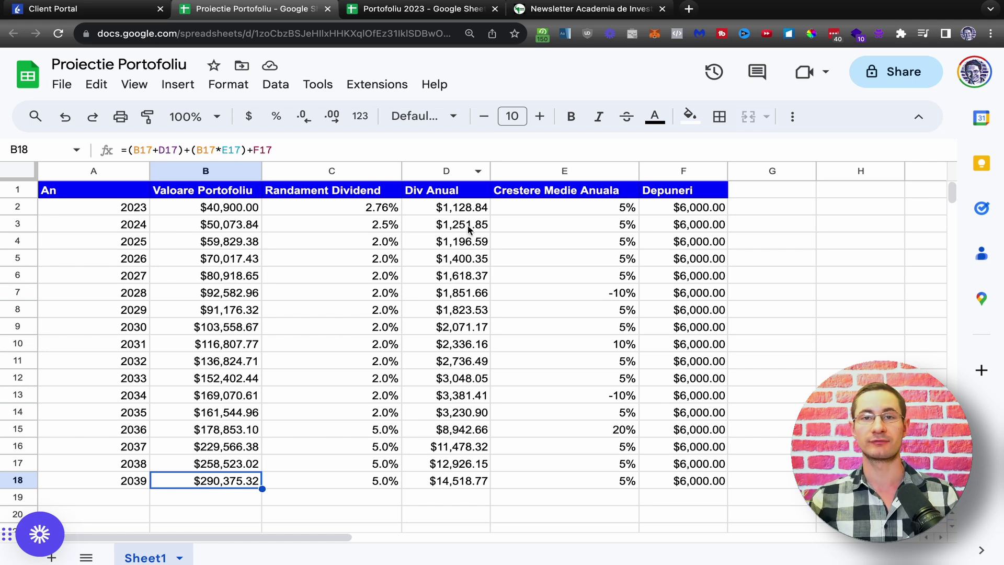
left_click(124, 197)
left_click_drag(124, 207, 124, 390)
left_click(671, 263)
left_click_drag(710, 208, 716, 368)
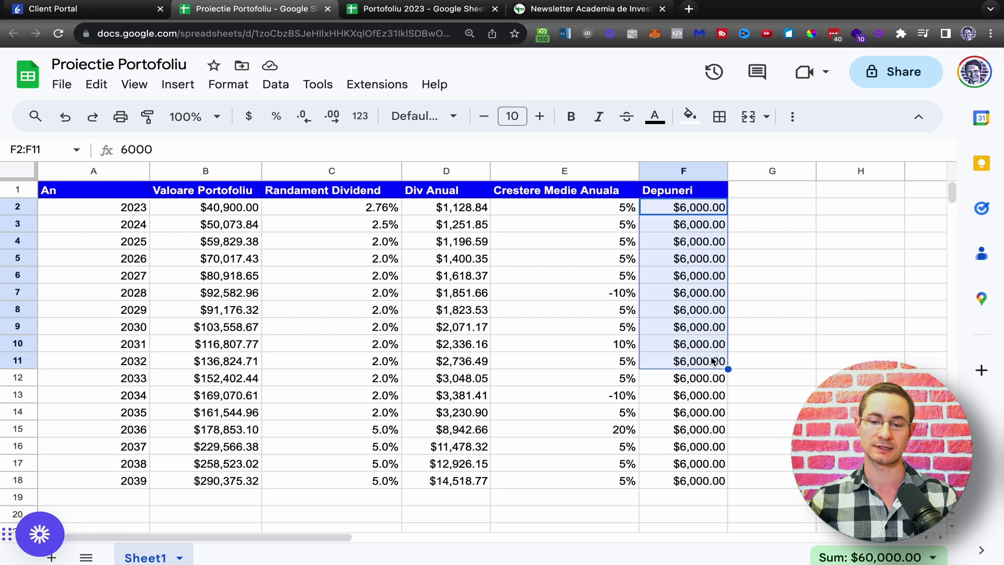
Set the 2023 Depuneri amount to 12000
left_click(700, 209)
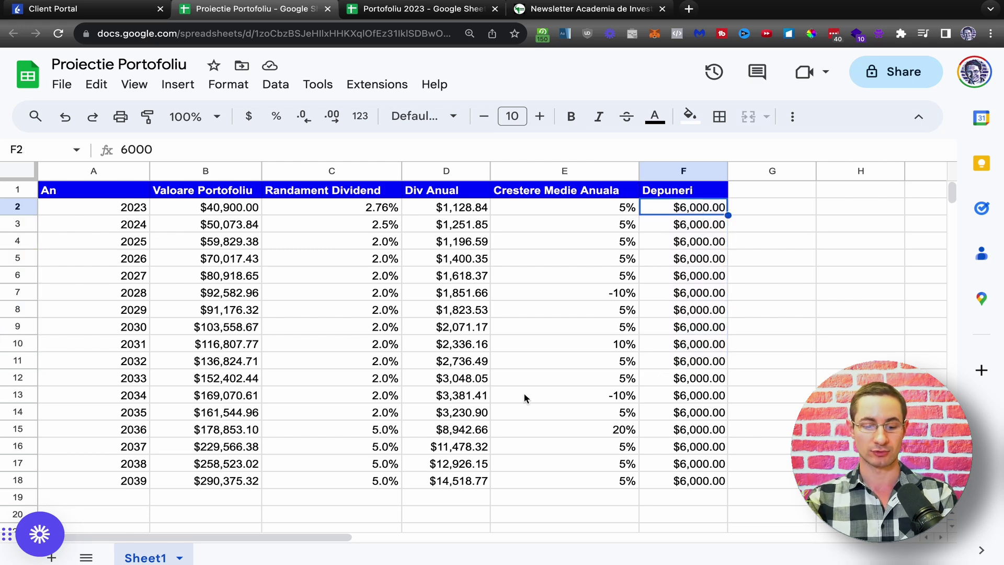
type("1200")
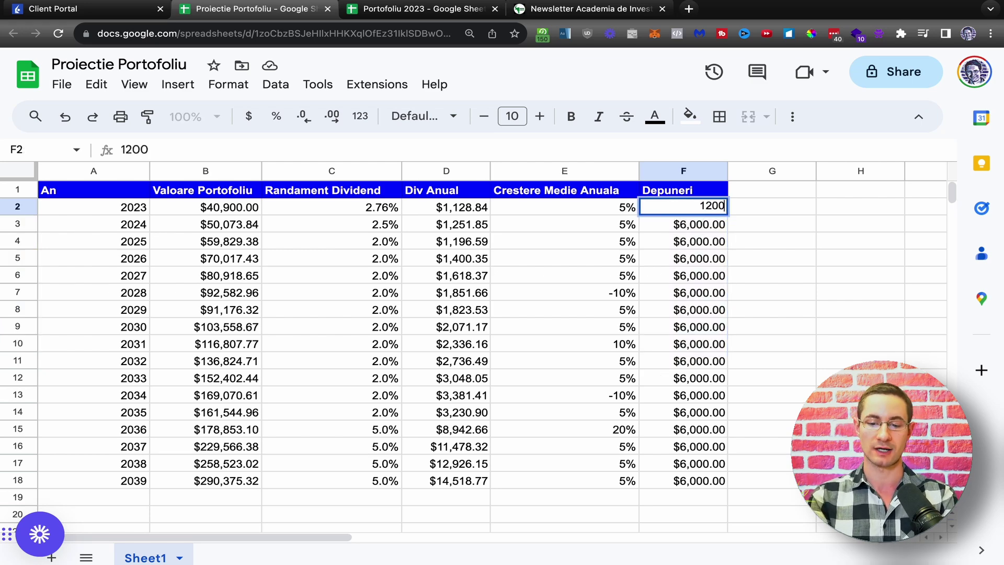
type("0")
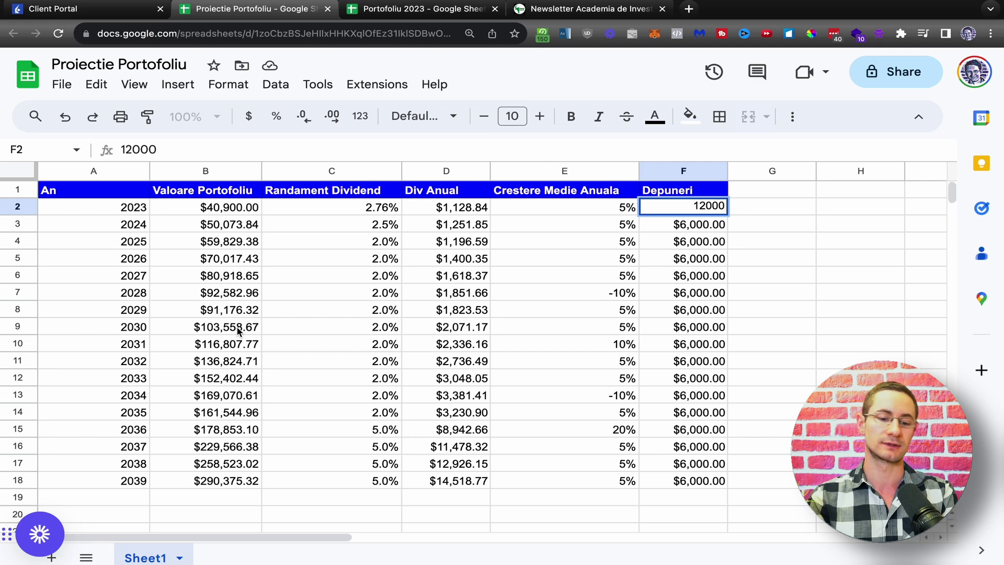
key("Return")
Copy the 2023 Depuneri amount into each year from 2024 through 2027
key("Up")
key("ctrl+c")
key("Down")
key("ctrl+v")
key("Down")
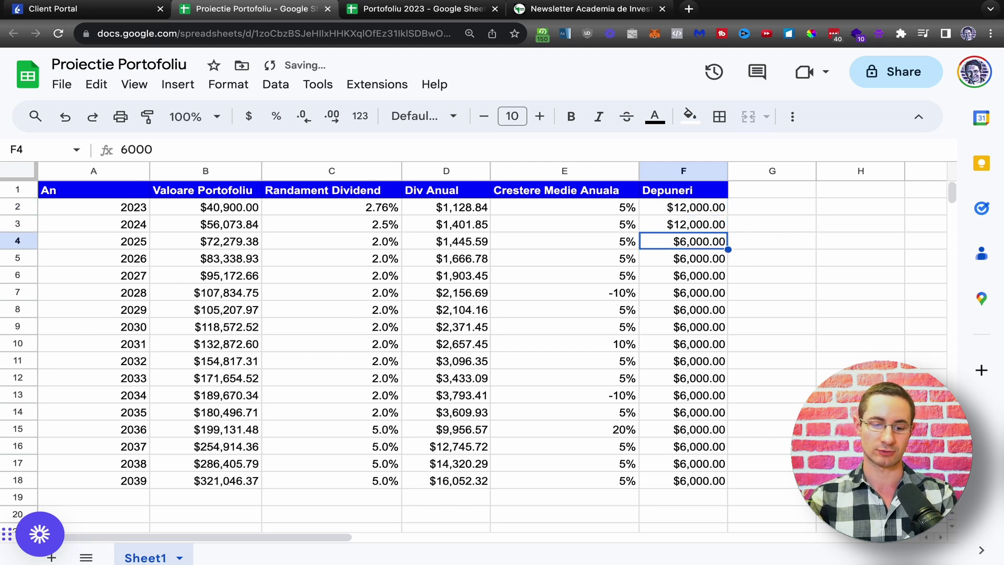
key("ctrl+v")
key("Down")
key("ctrl+v")
key("Down")
key("ctrl+v")
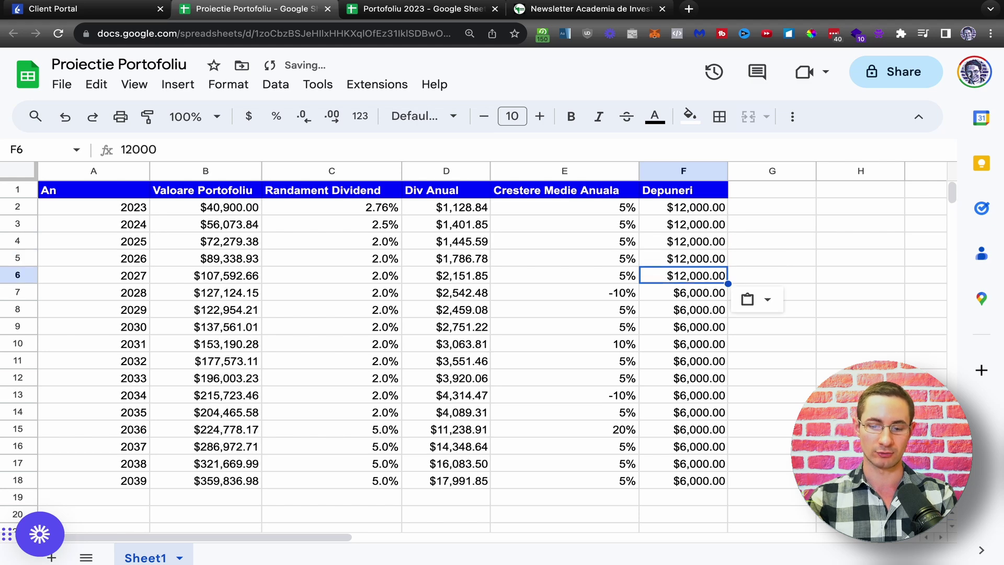
key("Up")
key("Up")
key("Up")
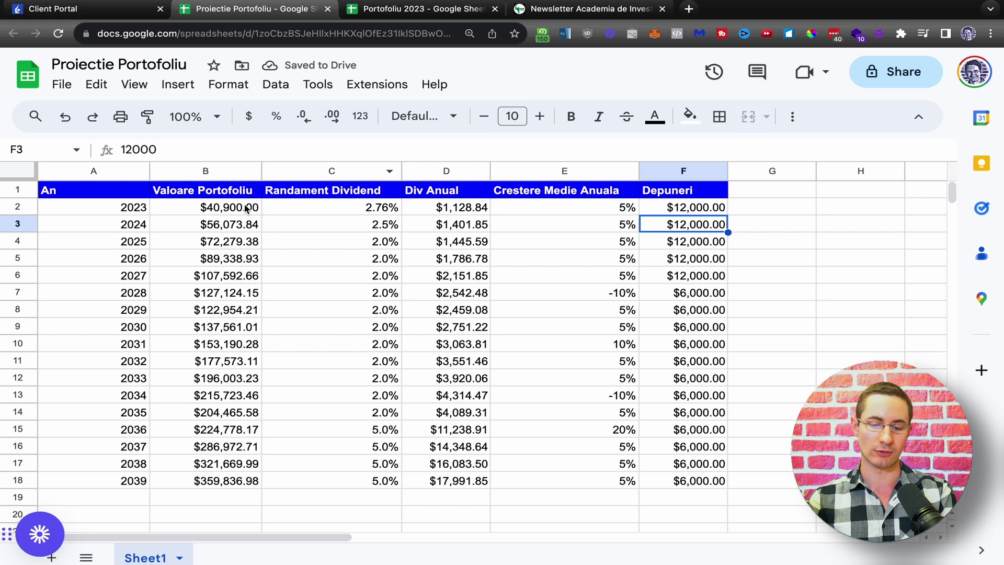
Set the Randament Dividend for 2036, 2037 and 2038 to 2%
key("ctrl+z")
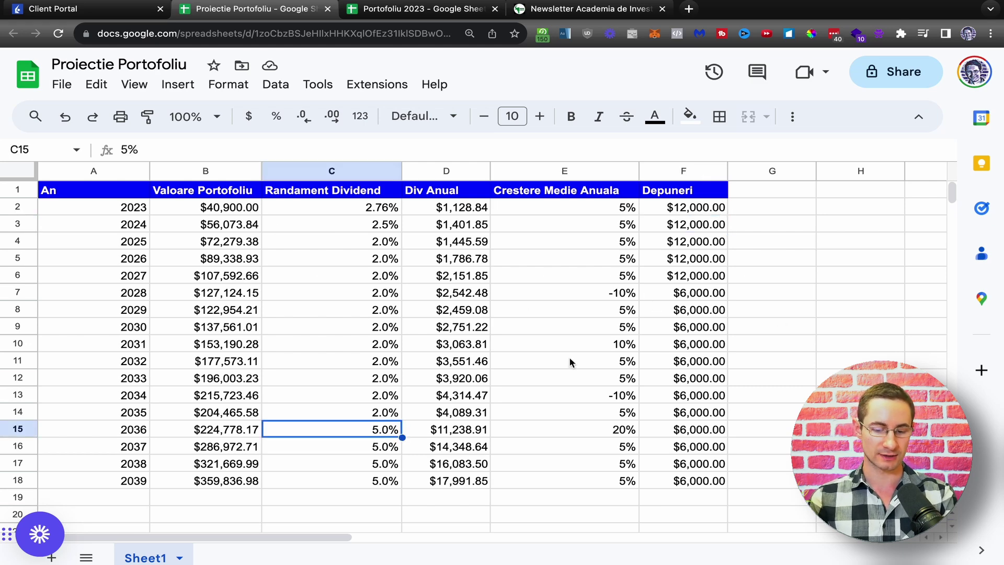
key("ctrl+z")
key("ctrl+z")
key("ctrl+z")
key("ctrl+z")
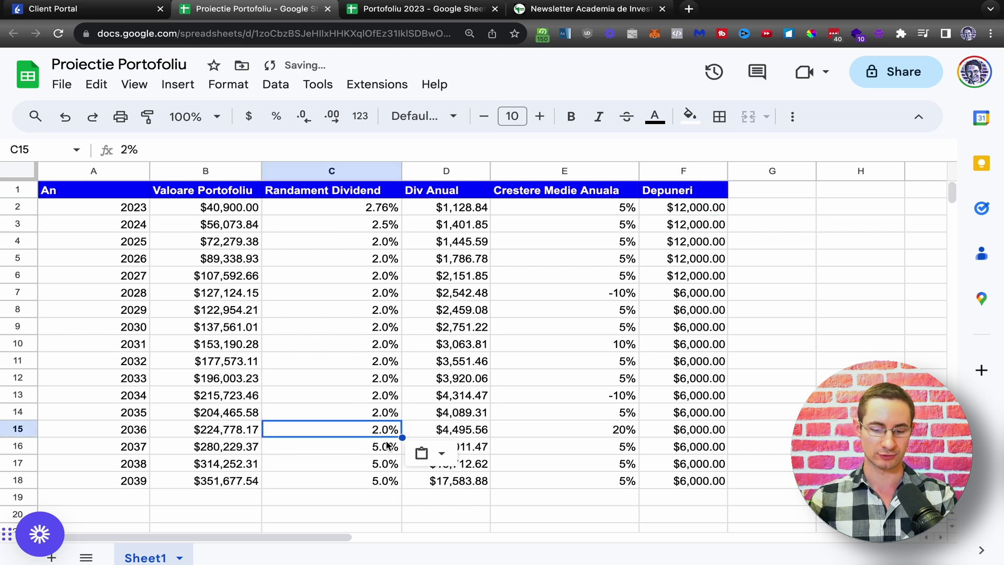
key("ctrl+z")
key("ctrl+z")
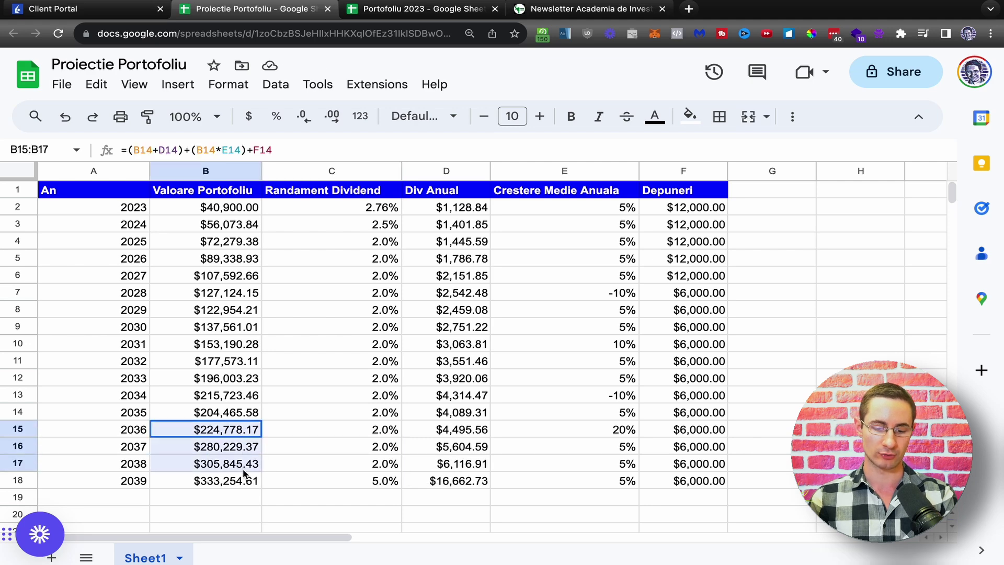
Check the 2039 row's Valoare Portofoliu, Randament Dividend and Div Anual cells
key("ctrl+z")
key("ctrl+z")
key("ctrl+z")
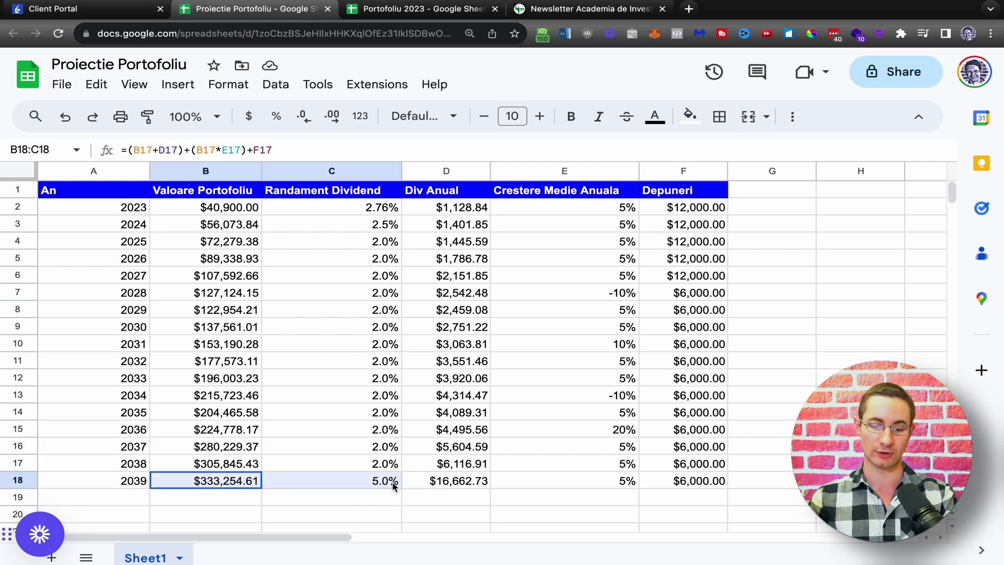
key("ctrl+z")
key("ctrl+z")
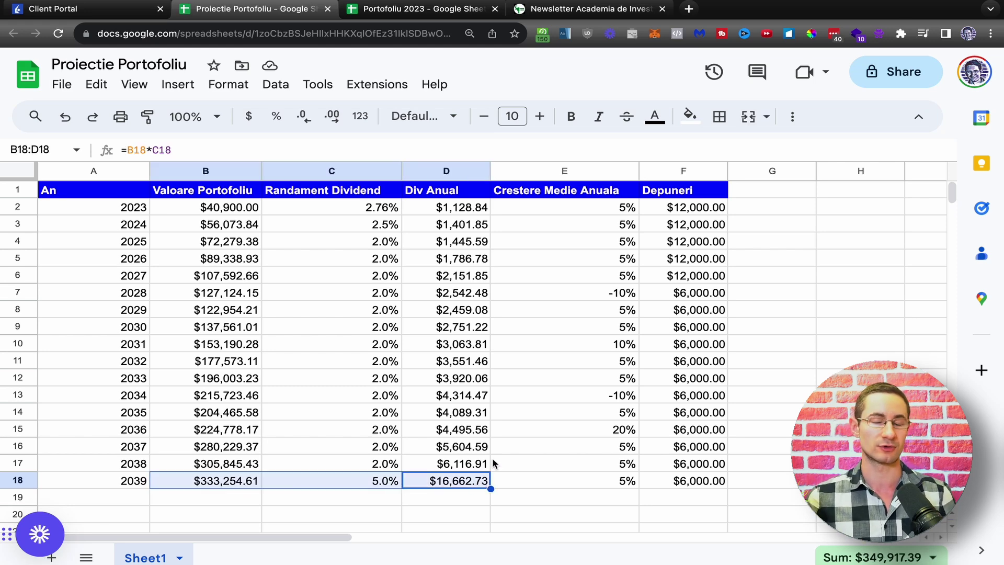
left_click(108, 194)
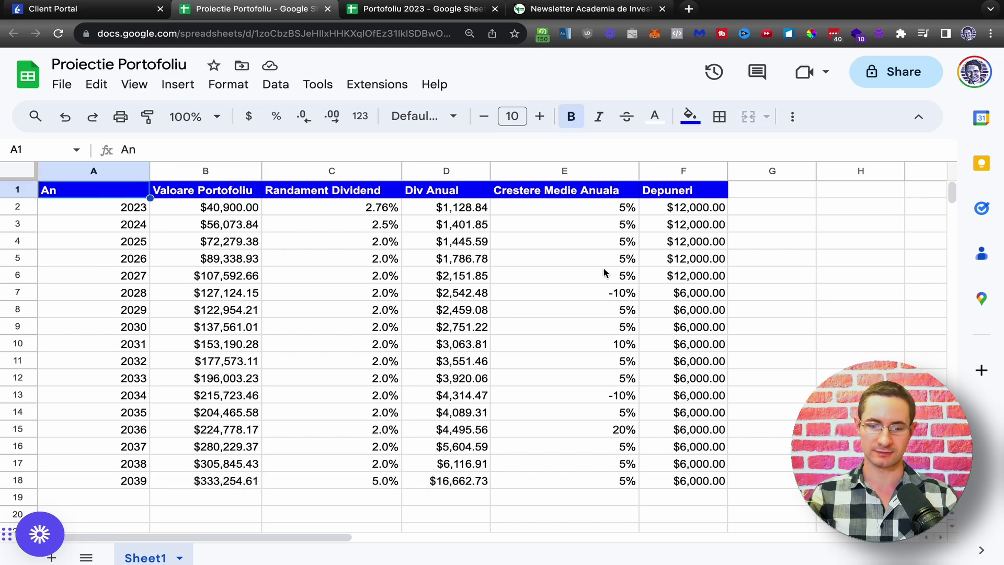
Switch to the Academia de Investitii newsletter page and highlight its Abonare Newsletter heading and description text
left_click(415, 10)
left_click(549, 13)
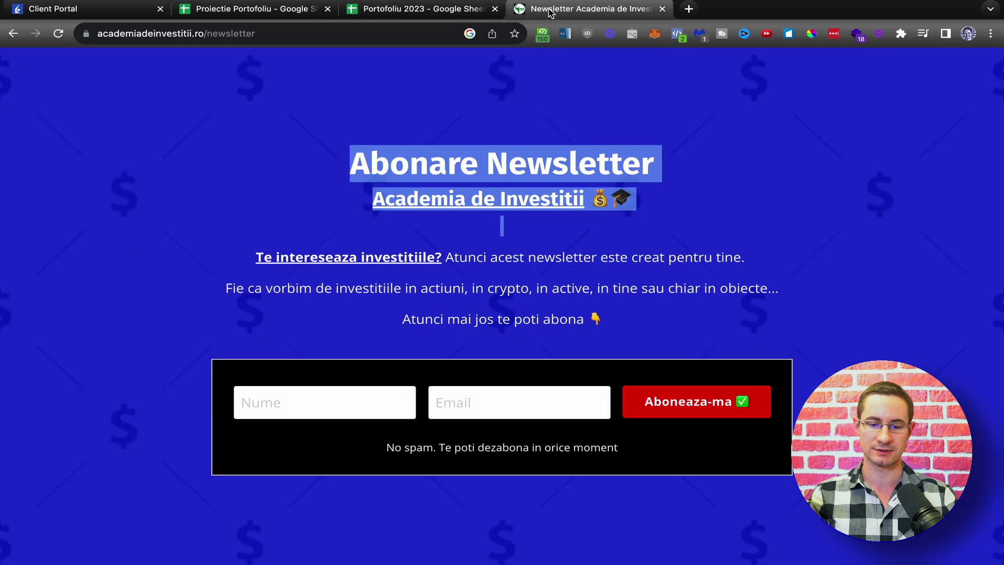
left_click(443, 210)
left_click_drag(333, 166, 845, 246)
left_click(767, 199)
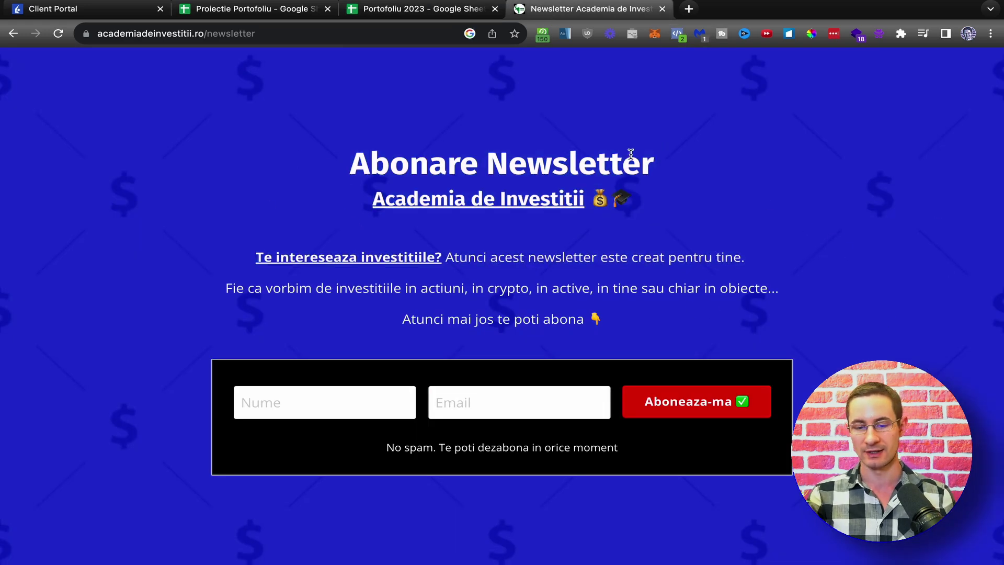
left_click_drag(345, 163, 828, 326)
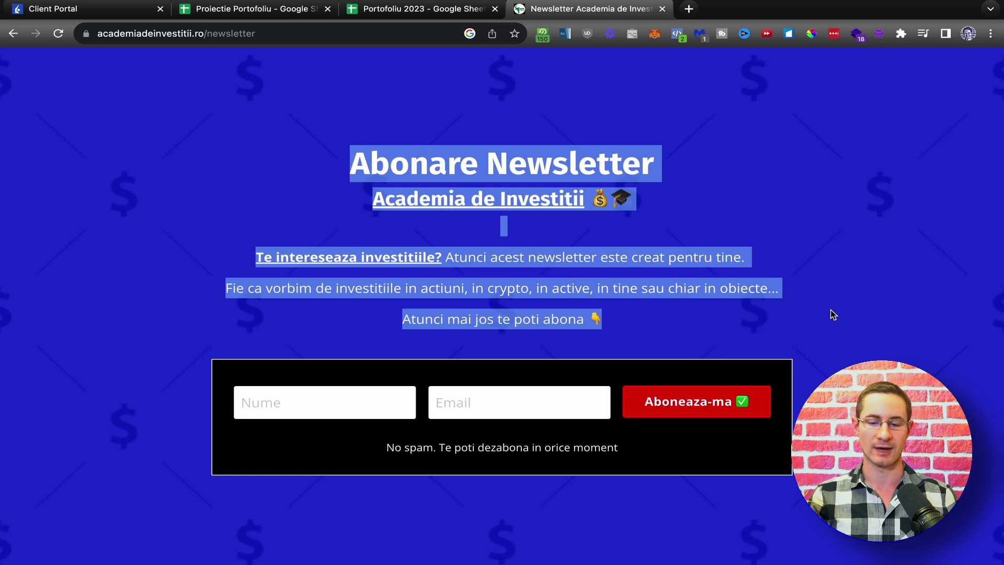
left_click(807, 242)
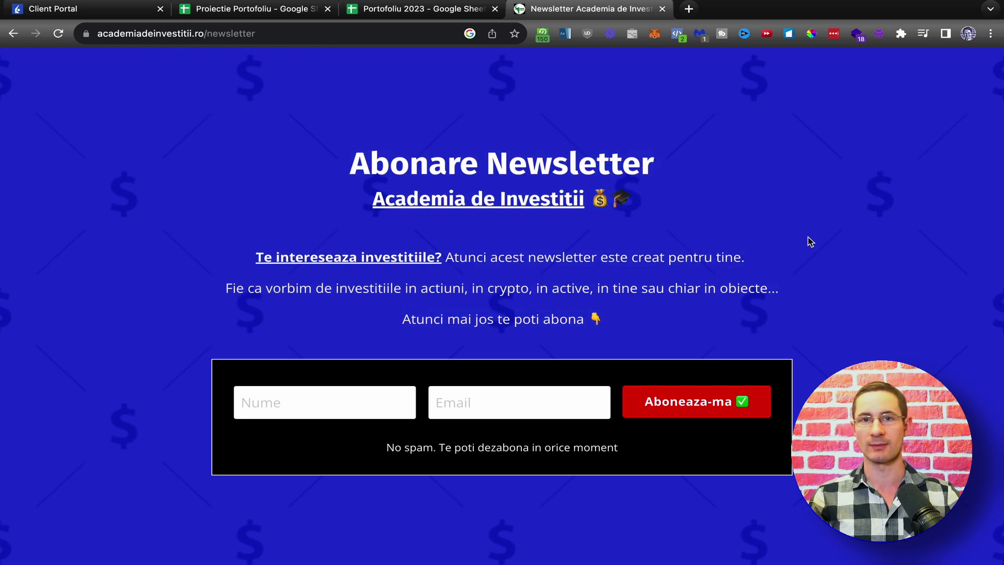